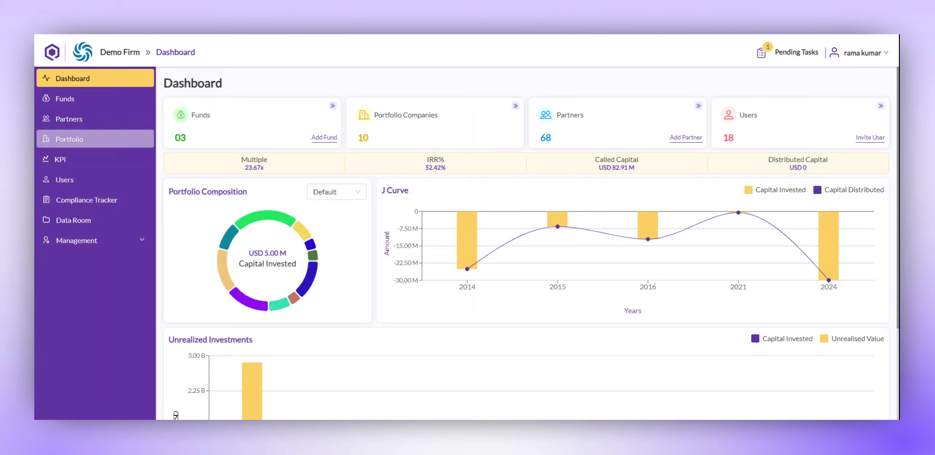
- Expand the Codeium (01 Jan 2018) and Lyft Mobility (28 Feb 2015) holdings to see securities and documents
{"action": "left_click", "coordinate": [108, 144]}
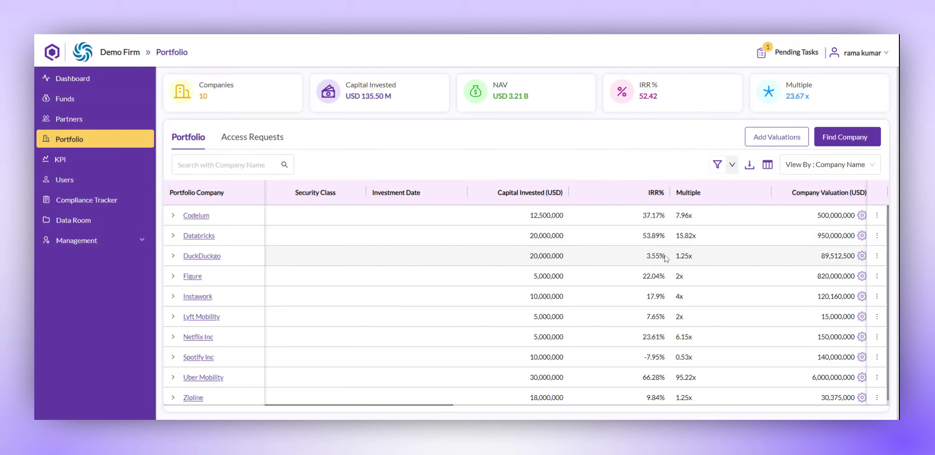
{"action": "left_click", "coordinate": [173, 215]}
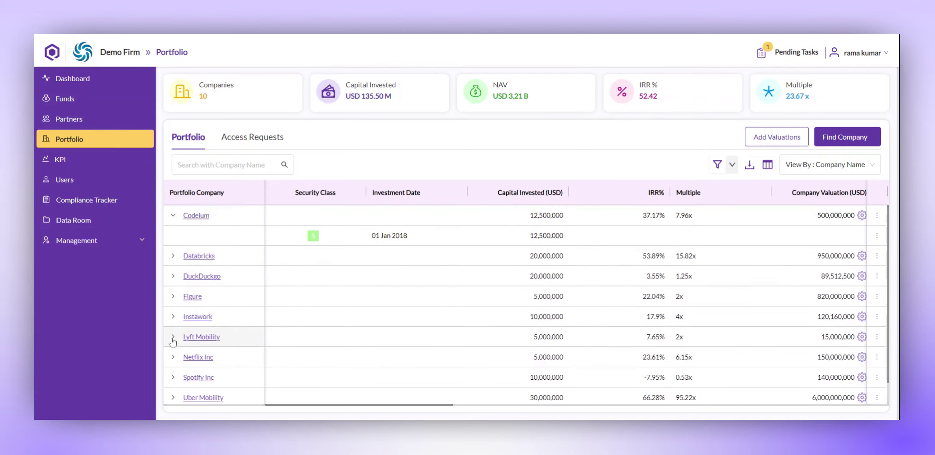
{"action": "left_click", "coordinate": [172, 336]}
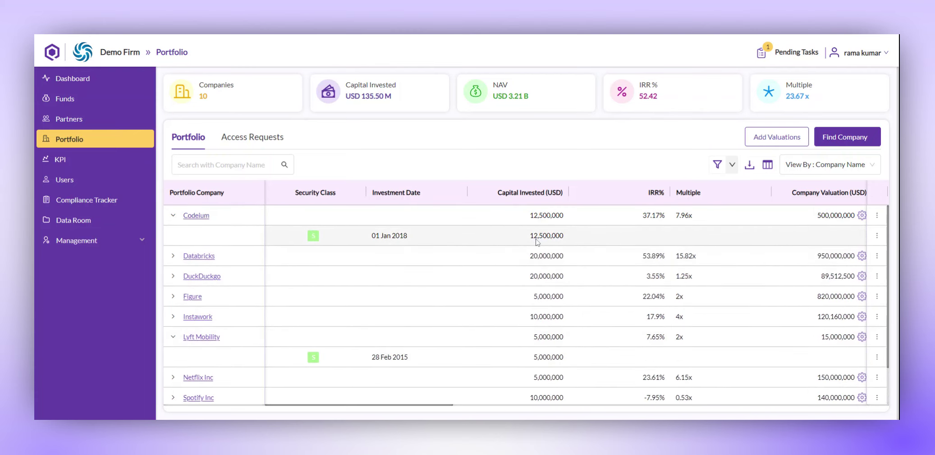
{"action": "scroll", "coordinate": [536, 243], "scroll_direction": "right", "scroll_amount": 5}
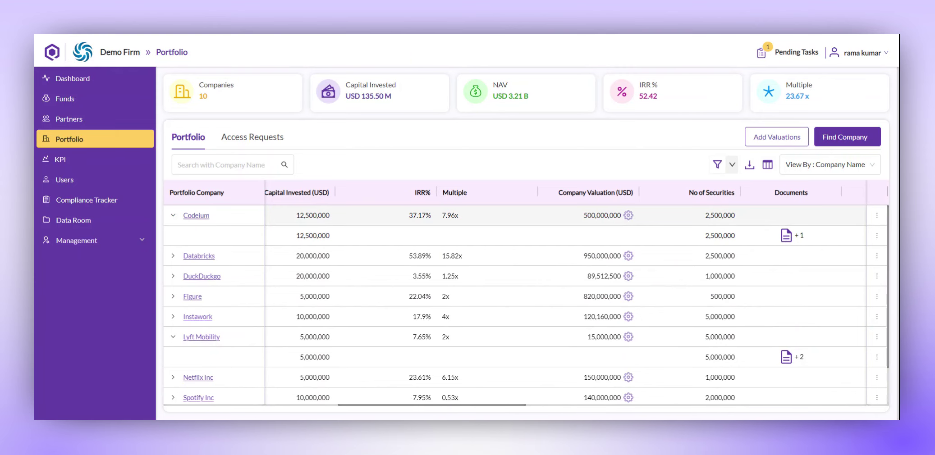
{"action": "left_click", "coordinate": [629, 216]}
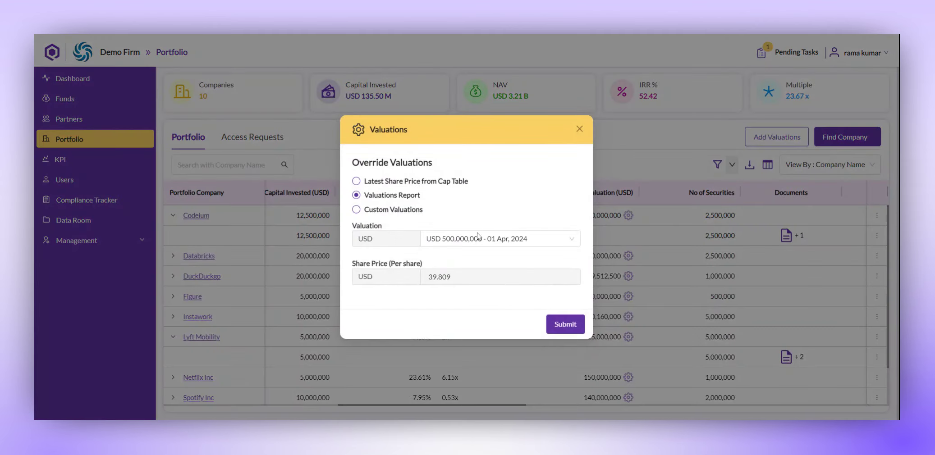
{"action": "left_click", "coordinate": [554, 243]}
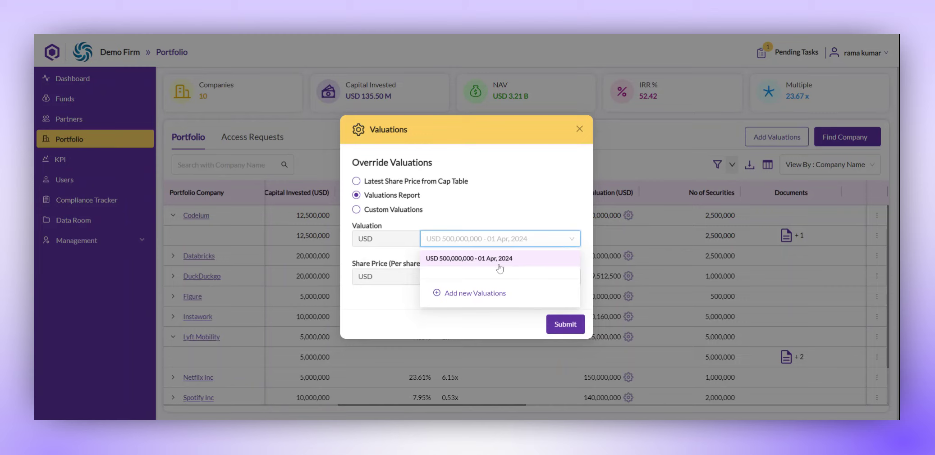
{"action": "left_click", "coordinate": [386, 210]}
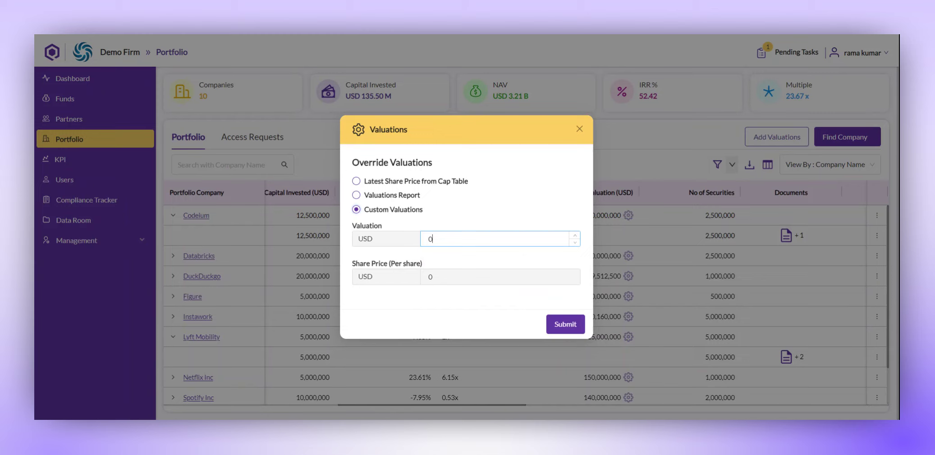
{"action": "double_click", "coordinate": [430, 239]}
{"action": "left_click", "coordinate": [579, 129]}
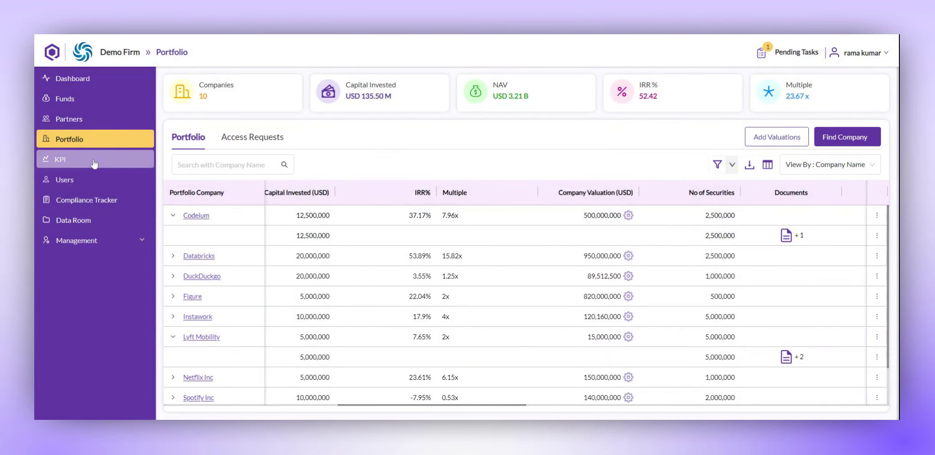
- Open the KPI page and filter it to show 3 monthly intervals
{"action": "left_click", "coordinate": [94, 164]}
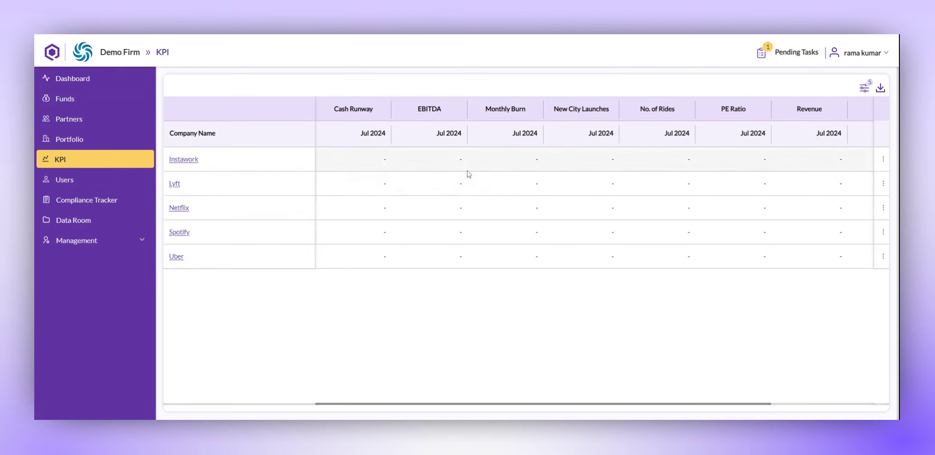
{"action": "left_click", "coordinate": [864, 91]}
{"action": "left_click", "coordinate": [576, 161]}
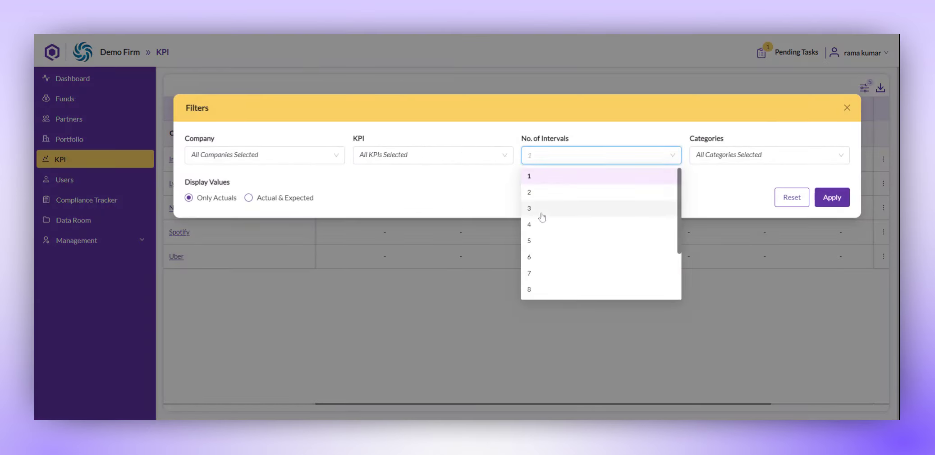
{"action": "left_click", "coordinate": [539, 212]}
{"action": "left_click", "coordinate": [829, 199]}
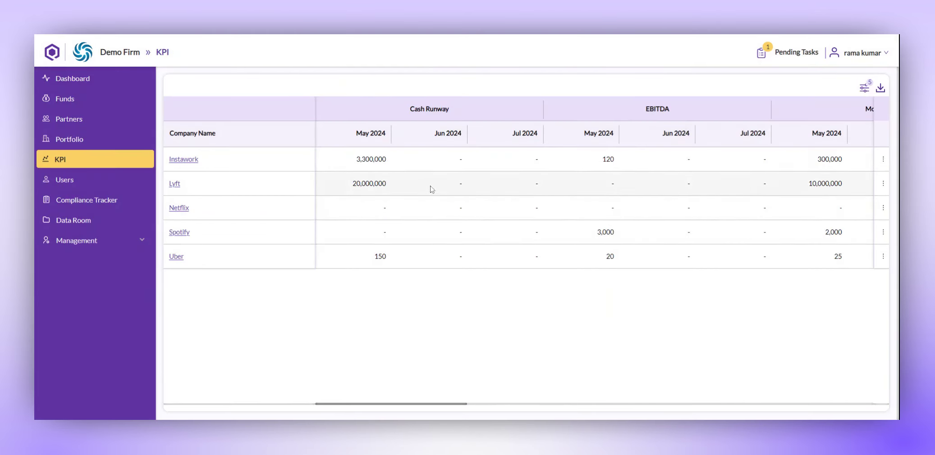
- Scroll across the KPI table to review Cash Runway, EBITDA, Monthly Burn and PE Ratio for May–Jul 2024
{"action": "scroll", "coordinate": [748, 205], "scroll_direction": "right", "scroll_amount": 5}
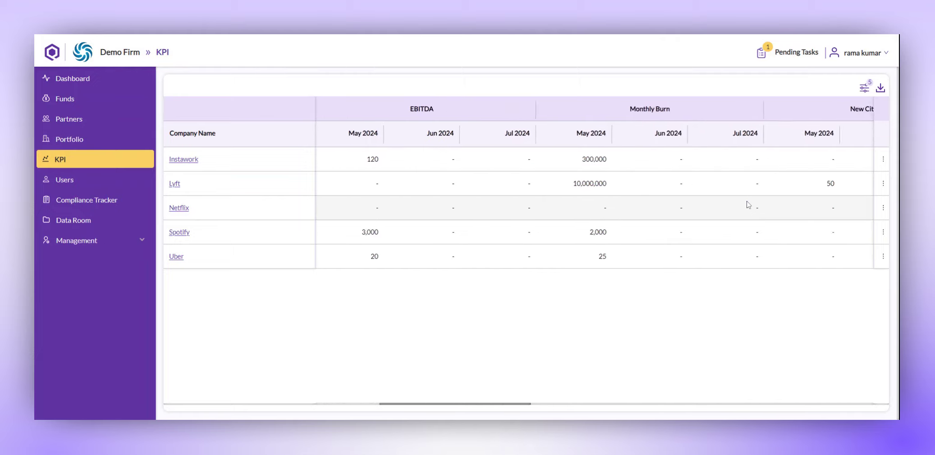
{"action": "scroll", "coordinate": [746, 203], "scroll_direction": "left", "scroll_amount": 5}
{"action": "scroll", "coordinate": [748, 207], "scroll_direction": "right", "scroll_amount": 5}
{"action": "scroll", "coordinate": [748, 207], "scroll_direction": "right", "scroll_amount": 1}
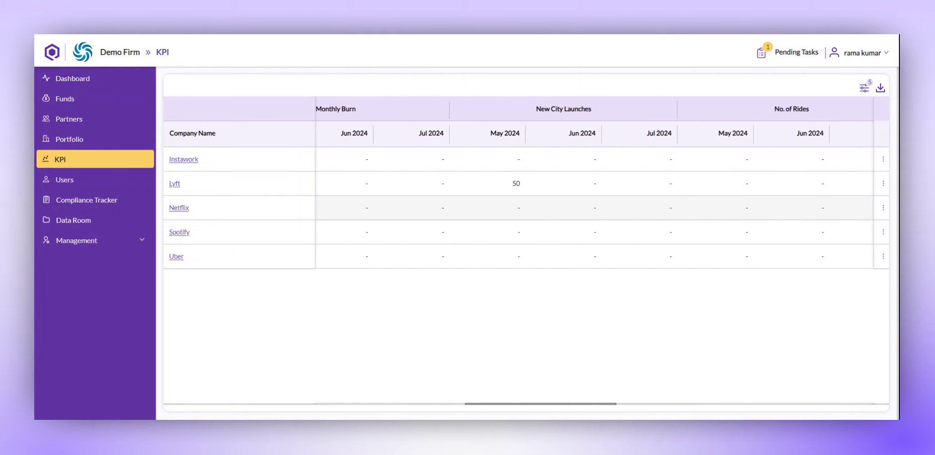
{"action": "scroll", "coordinate": [749, 207], "scroll_direction": "right", "scroll_amount": 2}
{"action": "scroll", "coordinate": [748, 207], "scroll_direction": "right", "scroll_amount": 4}
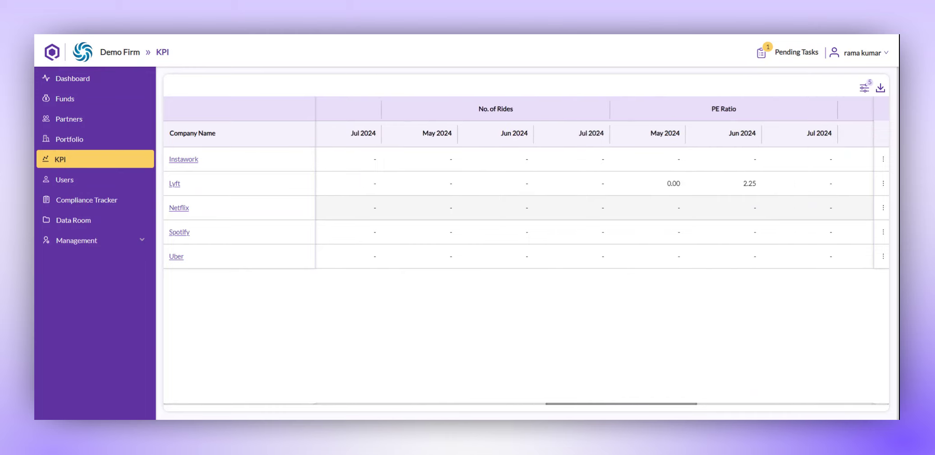
{"action": "scroll", "coordinate": [748, 207], "scroll_direction": "right", "scroll_amount": 1}
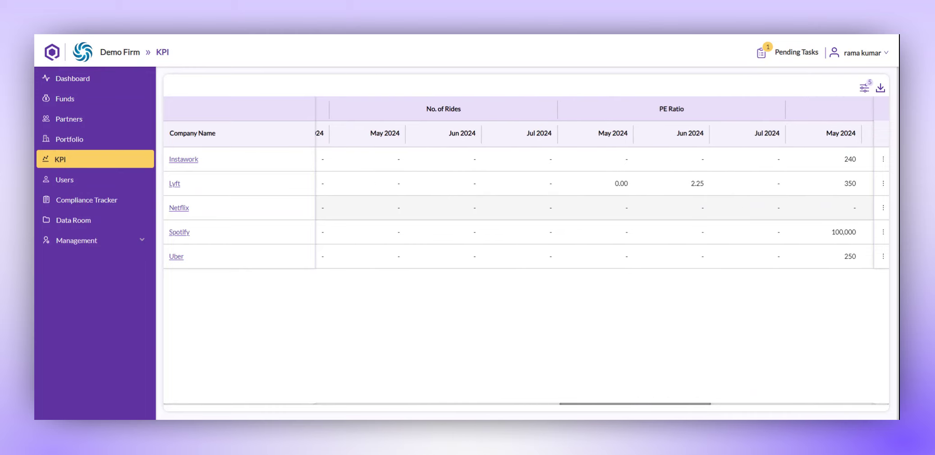
{"action": "scroll", "coordinate": [593, 207], "scroll_direction": "left", "scroll_amount": 1}
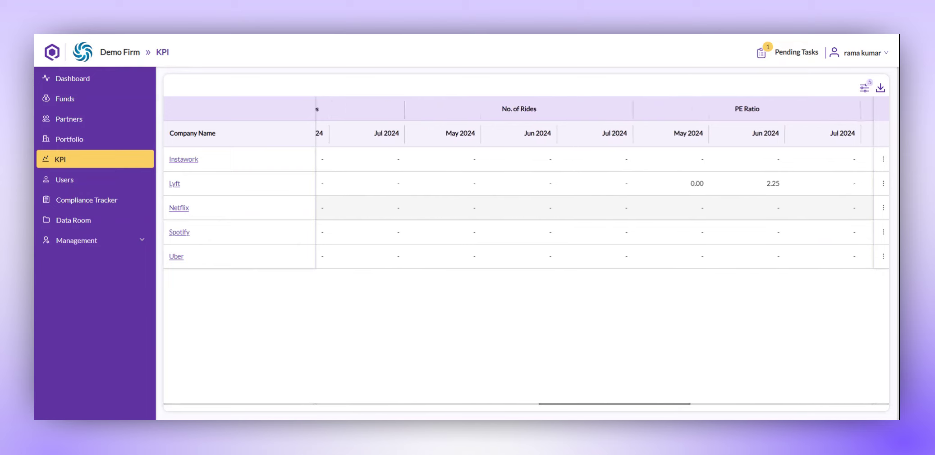
{"action": "scroll", "coordinate": [594, 207], "scroll_direction": "left", "scroll_amount": 2}
{"action": "scroll", "coordinate": [594, 207], "scroll_direction": "left", "scroll_amount": 1}
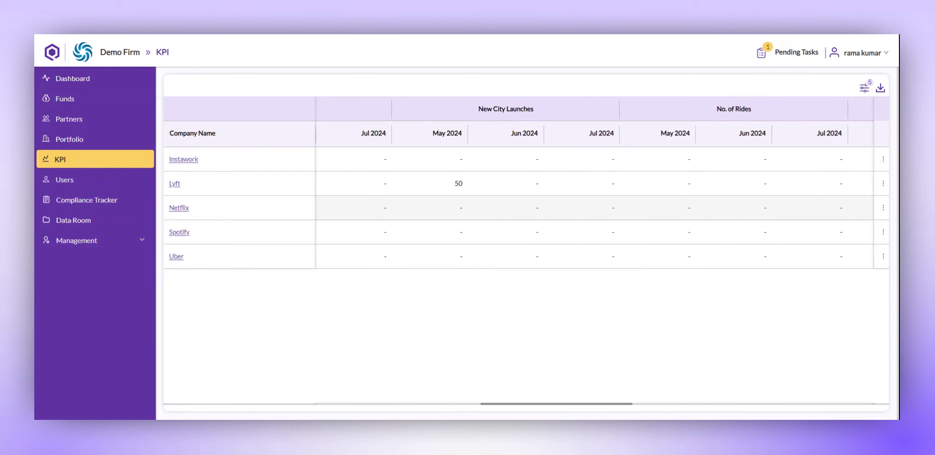
{"action": "scroll", "coordinate": [593, 207], "scroll_direction": "left", "scroll_amount": 3}
{"action": "scroll", "coordinate": [593, 208], "scroll_direction": "left", "scroll_amount": 1}
{"action": "scroll", "coordinate": [594, 208], "scroll_direction": "left", "scroll_amount": 1}
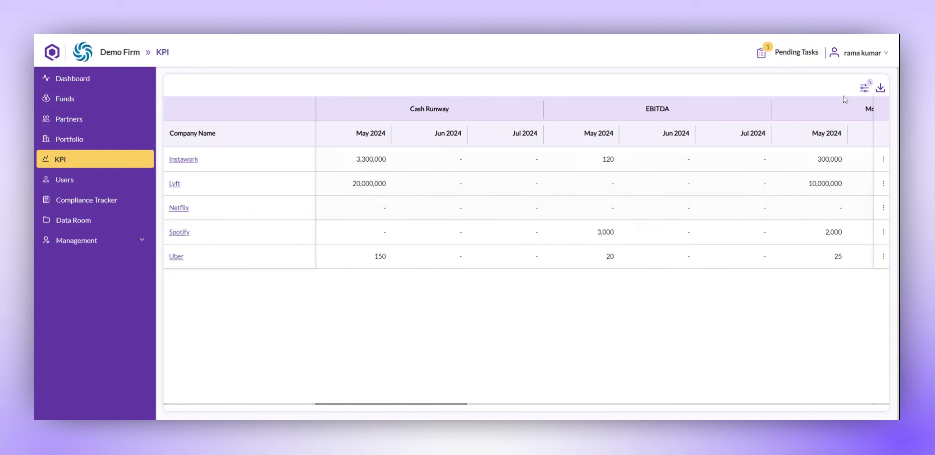
- Filter the KPI table to show only Lyft and Uber
{"action": "left_click", "coordinate": [864, 89]}
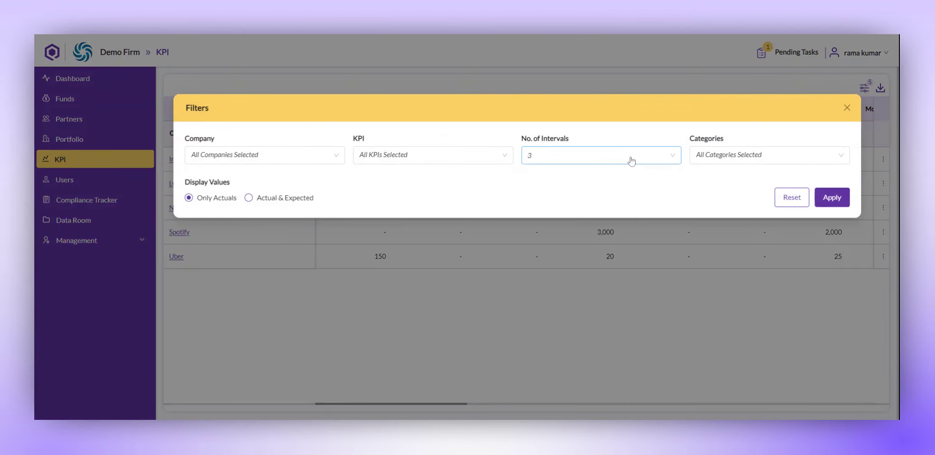
{"action": "left_click", "coordinate": [591, 161]}
{"action": "left_click", "coordinate": [317, 159]}
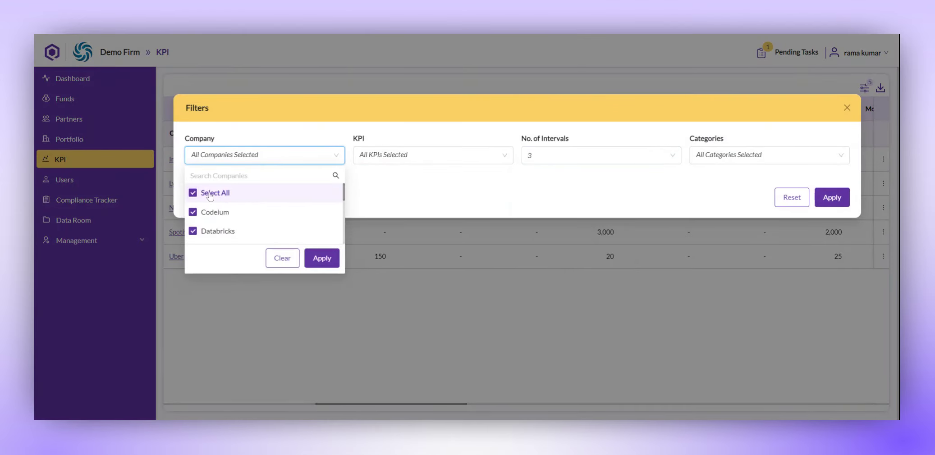
{"action": "left_click", "coordinate": [209, 195]}
{"action": "scroll", "coordinate": [242, 222], "scroll_direction": "down", "scroll_amount": 2}
{"action": "scroll", "coordinate": [242, 223], "scroll_direction": "down", "scroll_amount": 2}
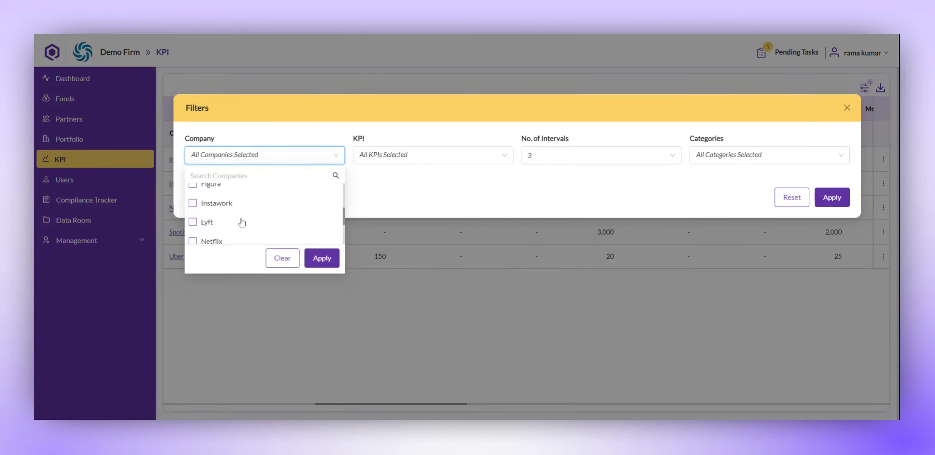
{"action": "left_click", "coordinate": [193, 221]}
{"action": "scroll", "coordinate": [193, 224], "scroll_direction": "down", "scroll_amount": 3}
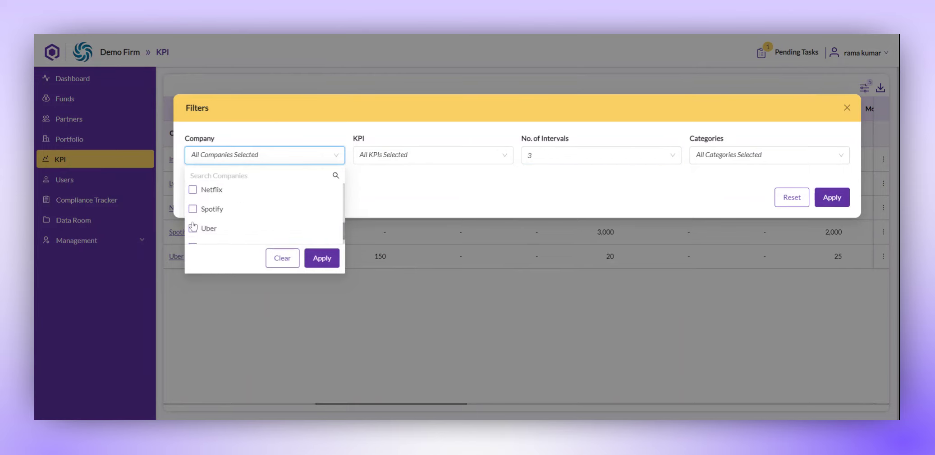
{"action": "left_click", "coordinate": [193, 223]}
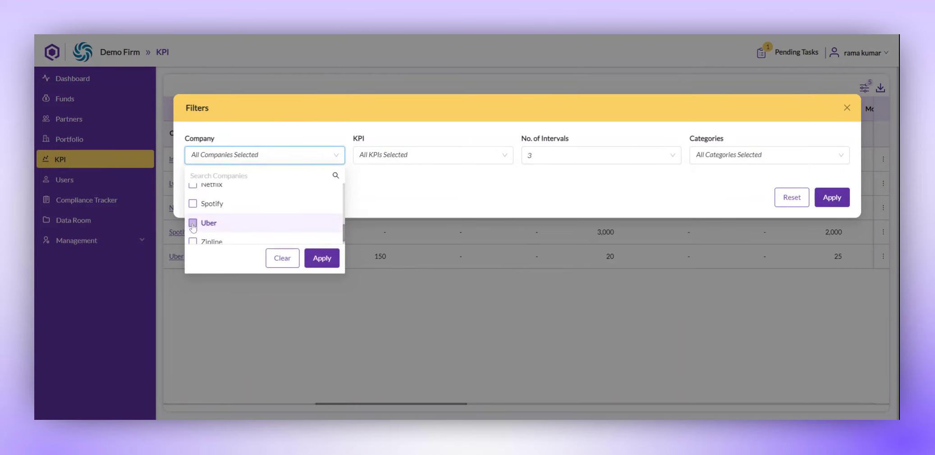
{"action": "left_click", "coordinate": [319, 258]}
{"action": "left_click", "coordinate": [833, 205]}
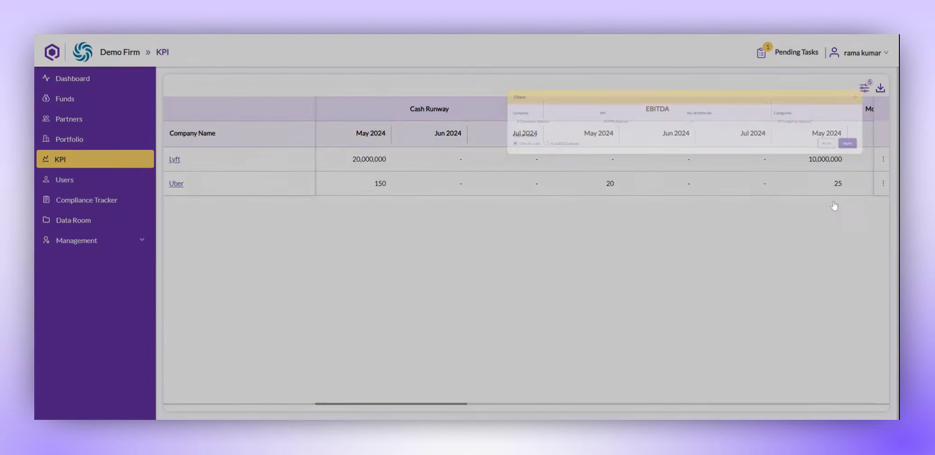
- Scroll the Lyft and Uber KPI table right to EBITDA and Monthly Burn, then back toward Cash Runway
{"action": "scroll", "coordinate": [605, 200], "scroll_direction": "right", "scroll_amount": 3}
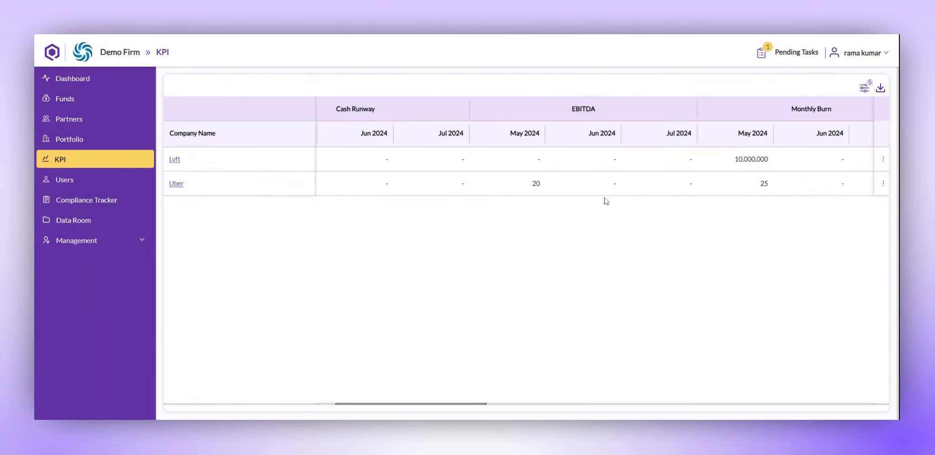
{"action": "scroll", "coordinate": [605, 200], "scroll_direction": "right", "scroll_amount": 2}
{"action": "scroll", "coordinate": [605, 200], "scroll_direction": "right", "scroll_amount": 5}
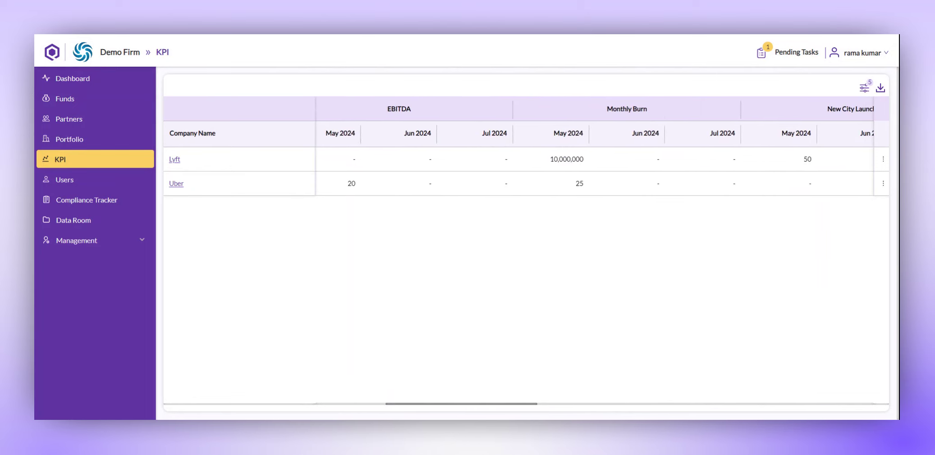
{"action": "scroll", "coordinate": [723, 115], "scroll_direction": "right", "scroll_amount": 2}
{"action": "scroll", "coordinate": [723, 114], "scroll_direction": "left", "scroll_amount": 5}
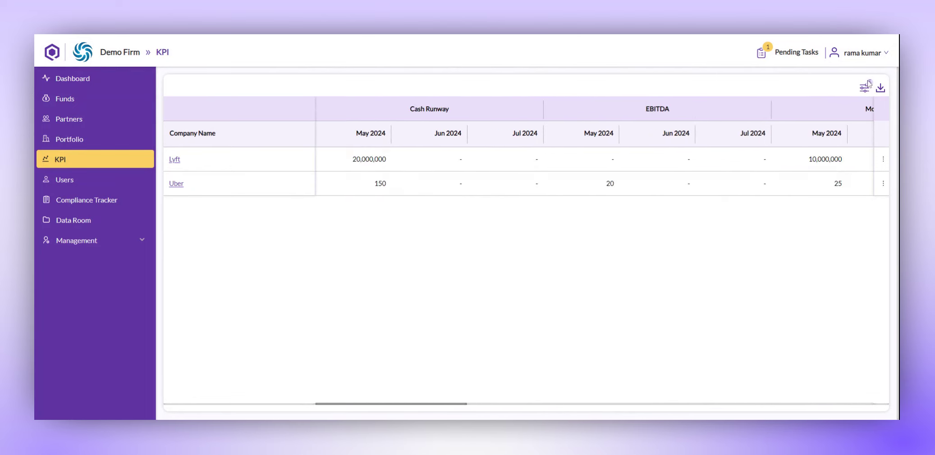
- Set the Portfolio View By to Timeline, then Investment Year, and expand the 2015 and 2016 groups
{"action": "left_click", "coordinate": [126, 141]}
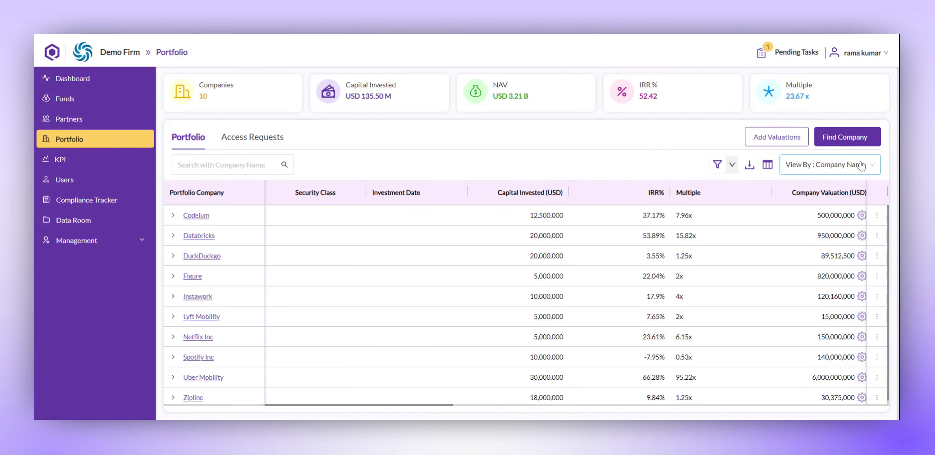
{"action": "left_click", "coordinate": [862, 165]}
{"action": "left_click", "coordinate": [810, 188]}
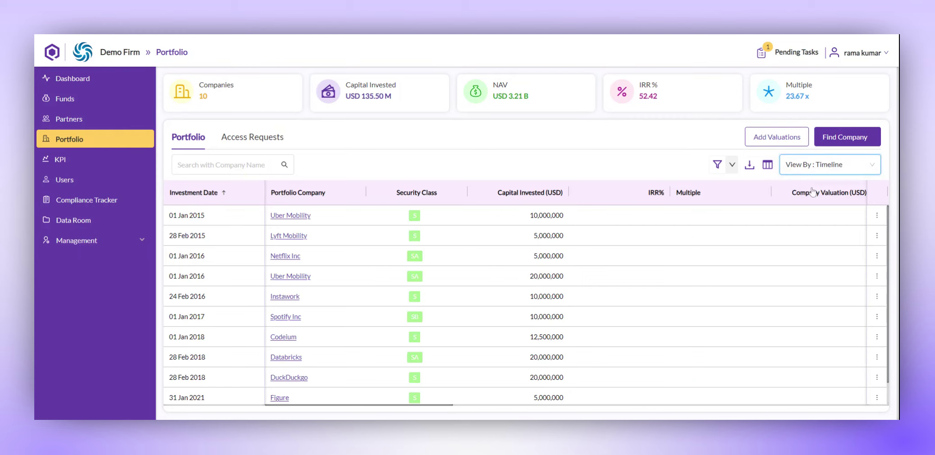
{"action": "left_click", "coordinate": [812, 165]}
{"action": "left_click", "coordinate": [807, 216]}
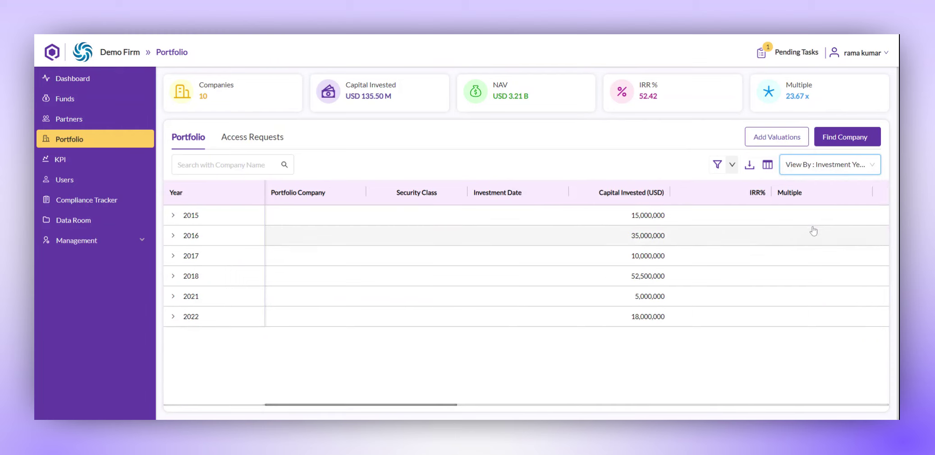
{"action": "left_click", "coordinate": [173, 215]}
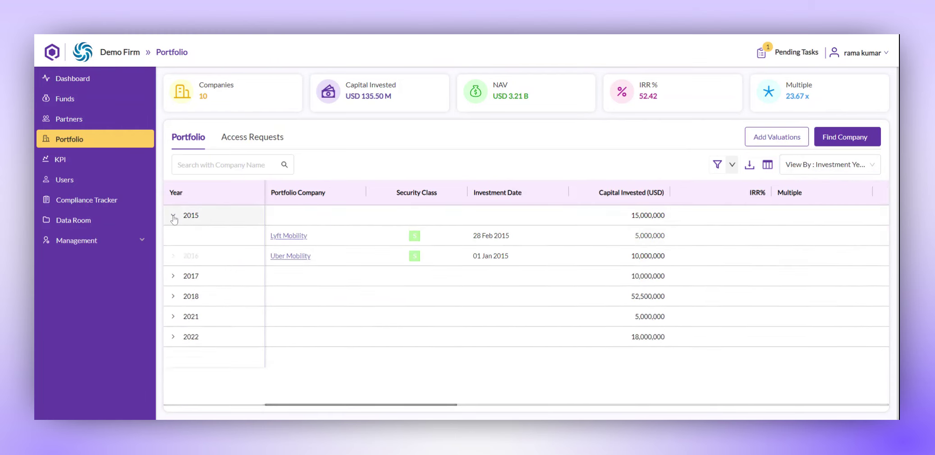
{"action": "left_click", "coordinate": [173, 276]}
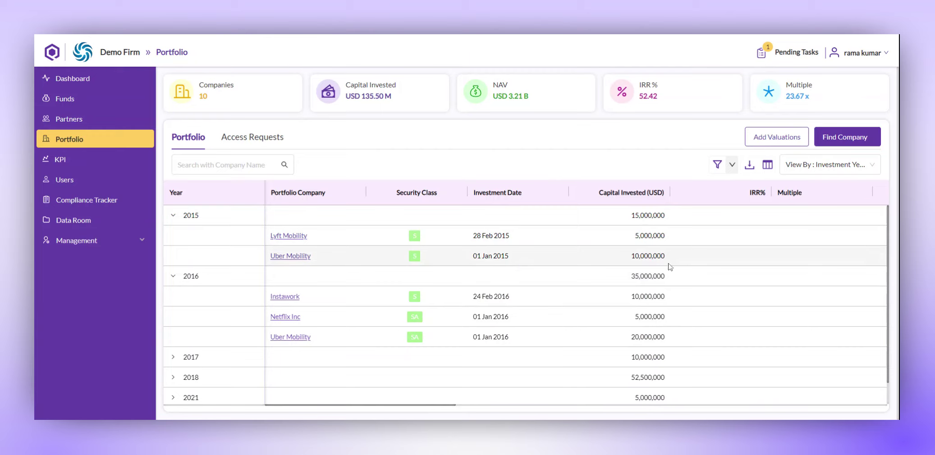
- Open the Funds page and scroll to the IRR column for Demo Fund I, II and III
{"action": "left_click", "coordinate": [117, 106]}
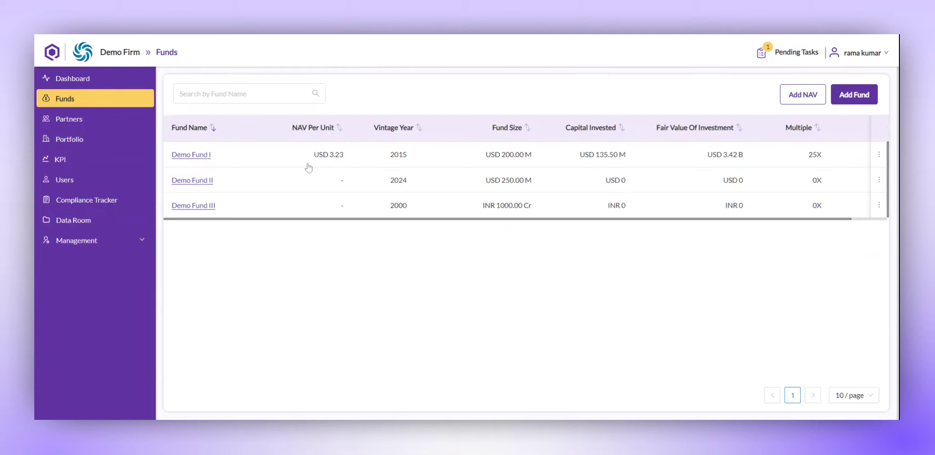
{"action": "scroll", "coordinate": [622, 185], "scroll_direction": "right", "scroll_amount": 2}
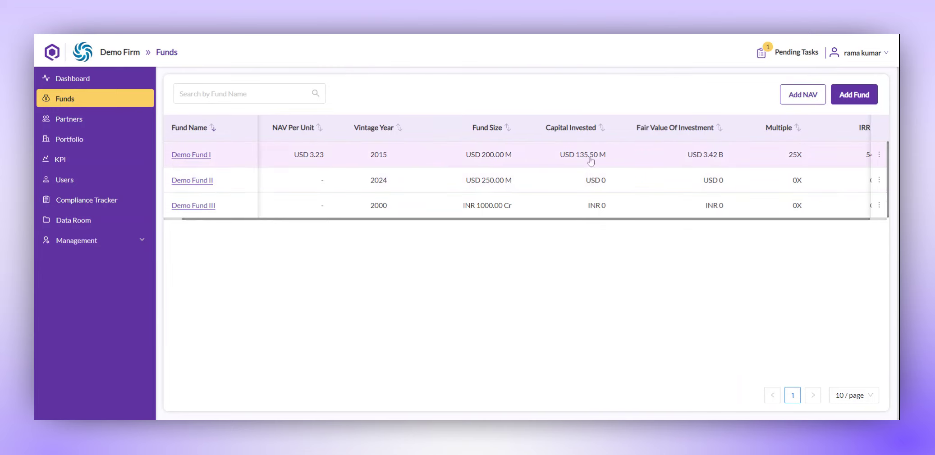
- Open Demo Fund I's unit classes: Class A (USD 20) and Class B (USD 10, 20% carry)
{"action": "scroll", "coordinate": [653, 172], "scroll_direction": "left", "scroll_amount": 2}
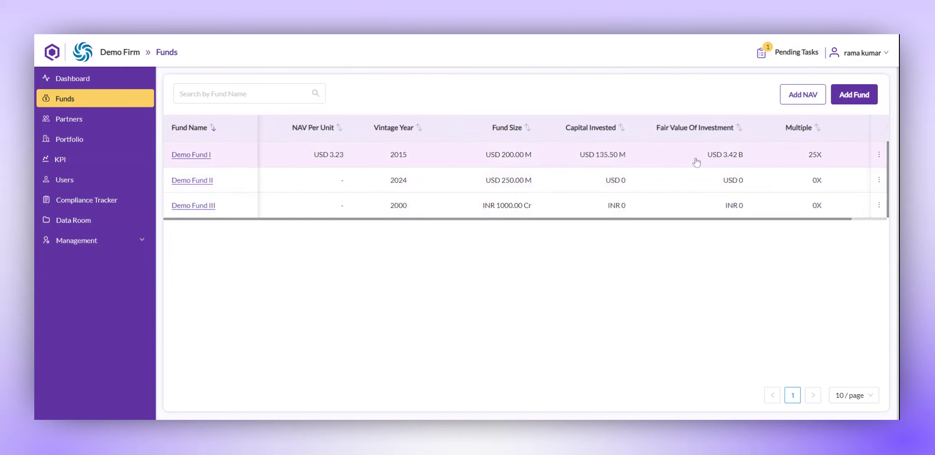
{"action": "left_click", "coordinate": [210, 155]}
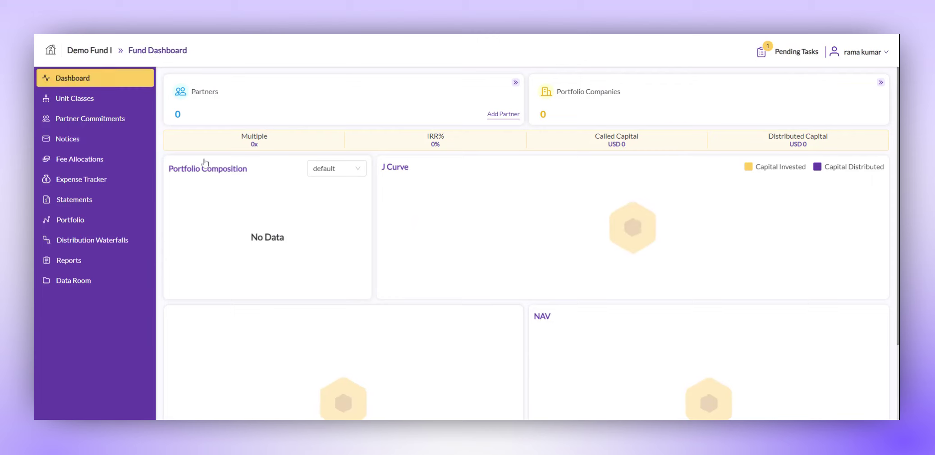
{"action": "left_click", "coordinate": [86, 98]}
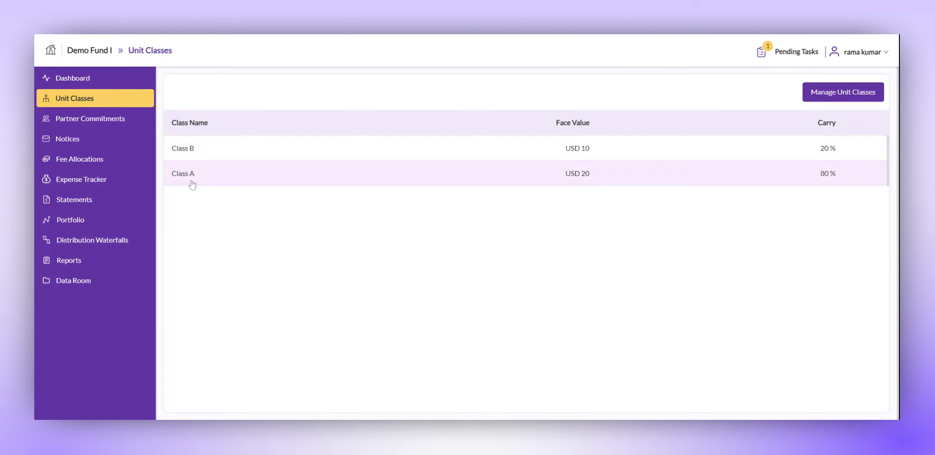
- Browse Demo Fund I's partner commitments, called capital, commitment status, IRR and NAV
{"action": "left_click", "coordinate": [104, 124]}
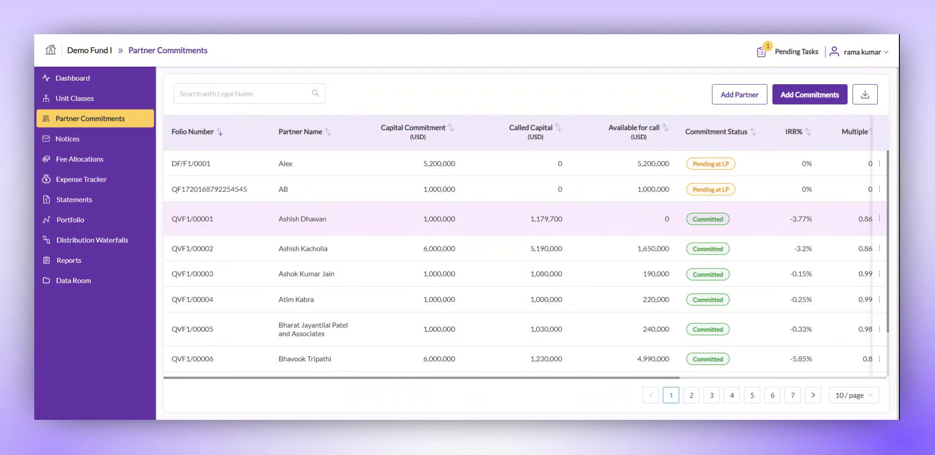
{"action": "scroll", "coordinate": [510, 273], "scroll_direction": "down", "scroll_amount": 1}
{"action": "scroll", "coordinate": [510, 273], "scroll_direction": "down", "scroll_amount": 1}
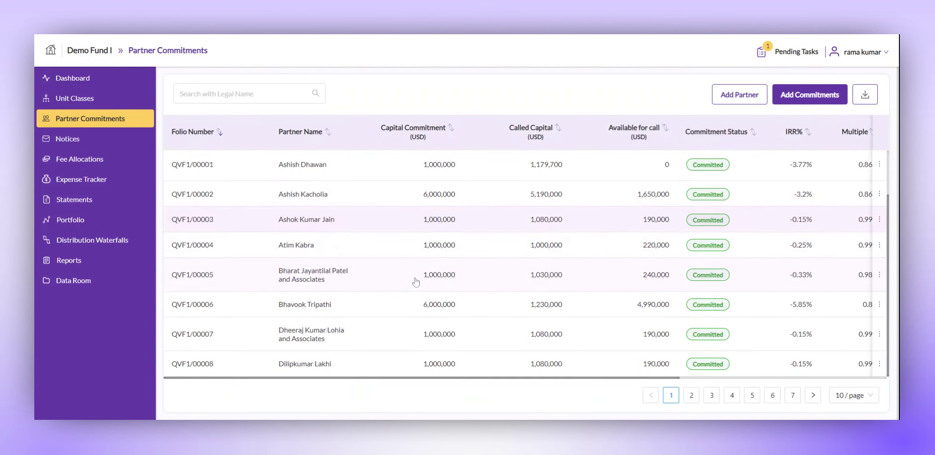
{"action": "scroll", "coordinate": [510, 272], "scroll_direction": "right", "scroll_amount": 3}
{"action": "scroll", "coordinate": [504, 272], "scroll_direction": "right", "scroll_amount": 2}
{"action": "scroll", "coordinate": [536, 271], "scroll_direction": "right", "scroll_amount": 1}
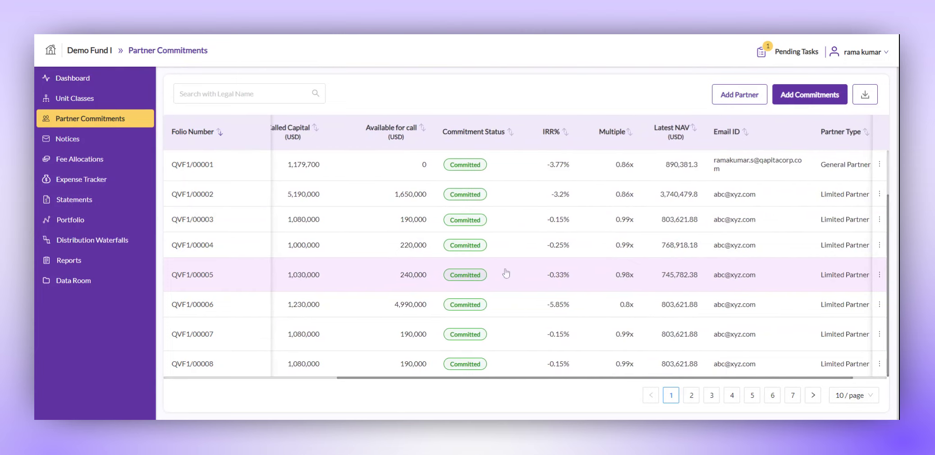
{"action": "scroll", "coordinate": [387, 268], "scroll_direction": "left", "scroll_amount": 5}
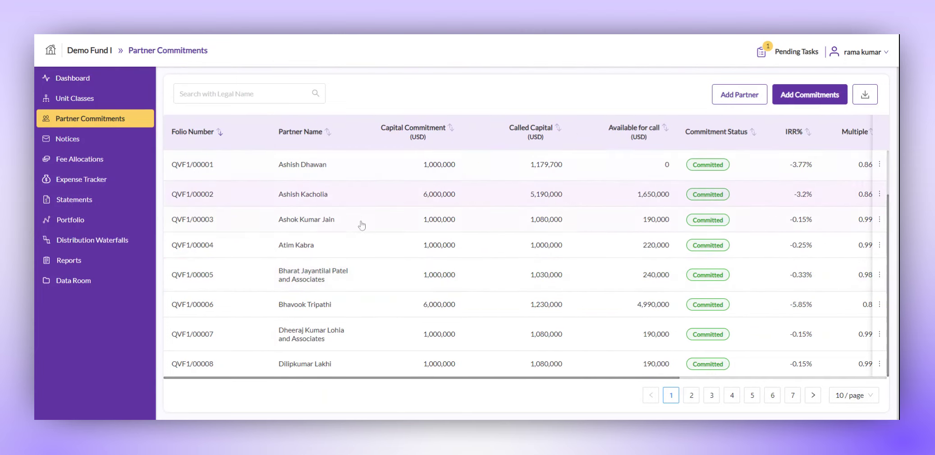
- Open partner QVF1/00003 and review its commitment details
{"action": "left_click", "coordinate": [301, 227]}
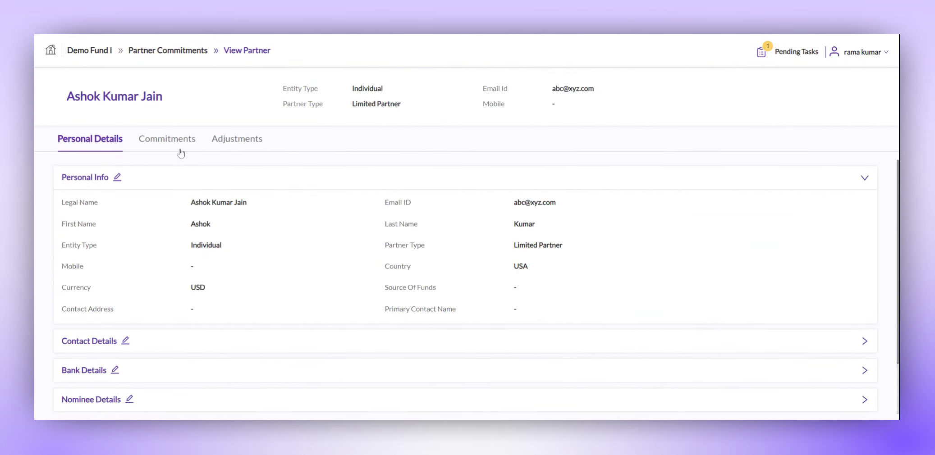
{"action": "scroll", "coordinate": [178, 267], "scroll_direction": "down", "scroll_amount": 1}
{"action": "scroll", "coordinate": [179, 267], "scroll_direction": "up", "scroll_amount": 1}
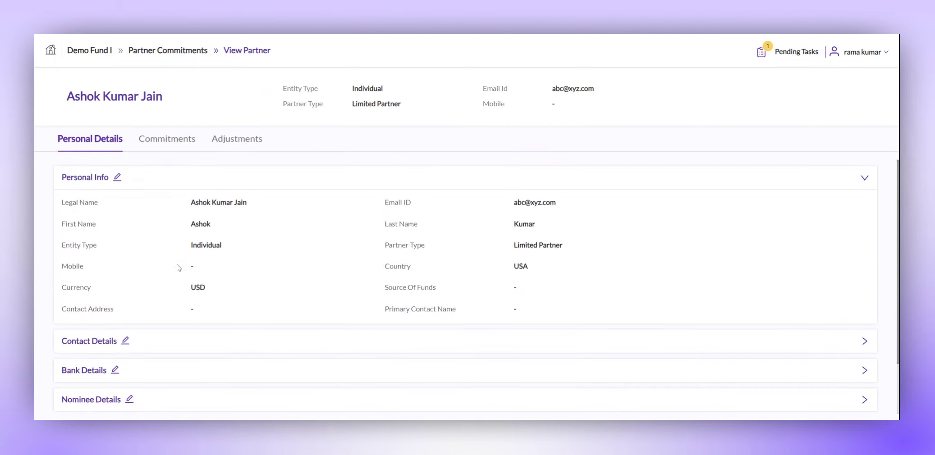
{"action": "left_click", "coordinate": [178, 141]}
{"action": "scroll", "coordinate": [233, 247], "scroll_direction": "down", "scroll_amount": 1}
{"action": "scroll", "coordinate": [234, 248], "scroll_direction": "up", "scroll_amount": 1}
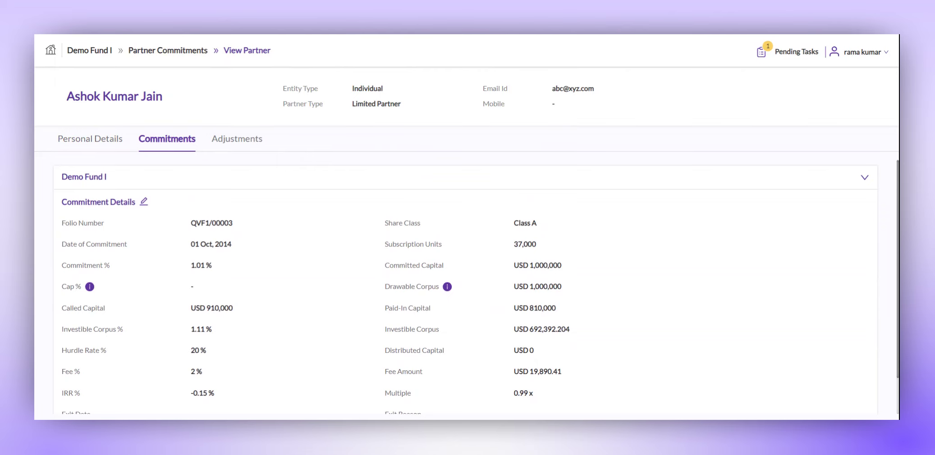
- Return to the partner list and open the commitments of partners QVF1/00001 and QVF1/00002
{"action": "left_click", "coordinate": [151, 51]}
{"action": "left_click", "coordinate": [279, 219]}
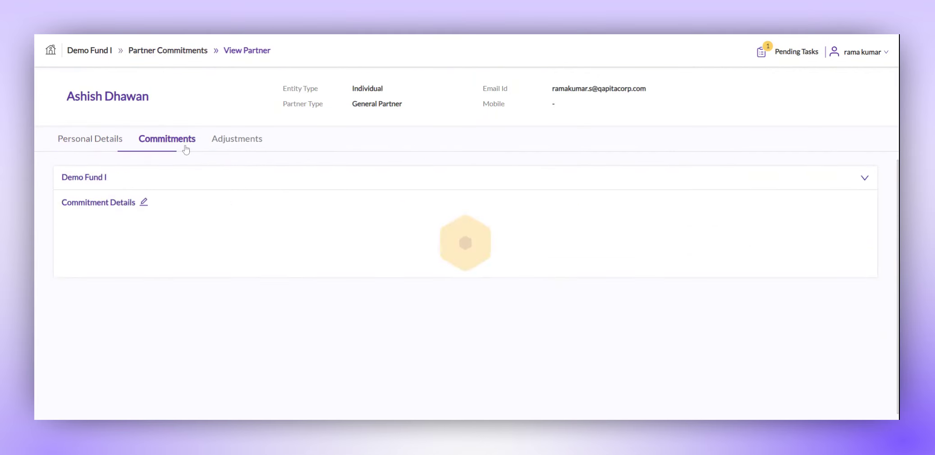
{"action": "left_click", "coordinate": [239, 246]}
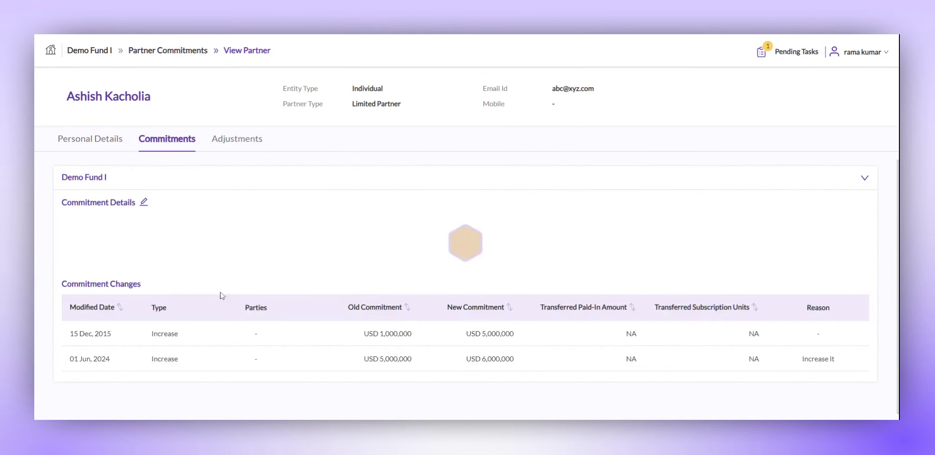
{"action": "scroll", "coordinate": [221, 306], "scroll_direction": "down", "scroll_amount": 5}
{"action": "scroll", "coordinate": [449, 377], "scroll_direction": "up", "scroll_amount": 1}
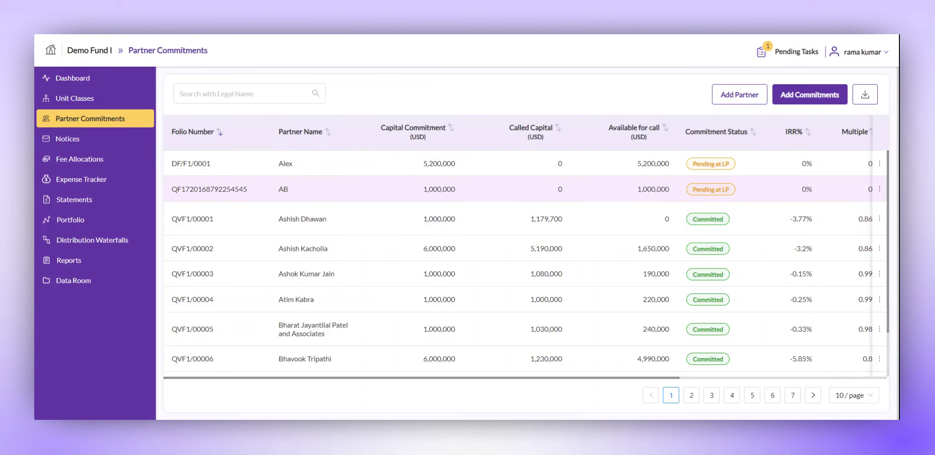
- Open Demo Fund I's notices and view the details of the ADAFDSGDS notice group
{"action": "left_click", "coordinate": [67, 139]}
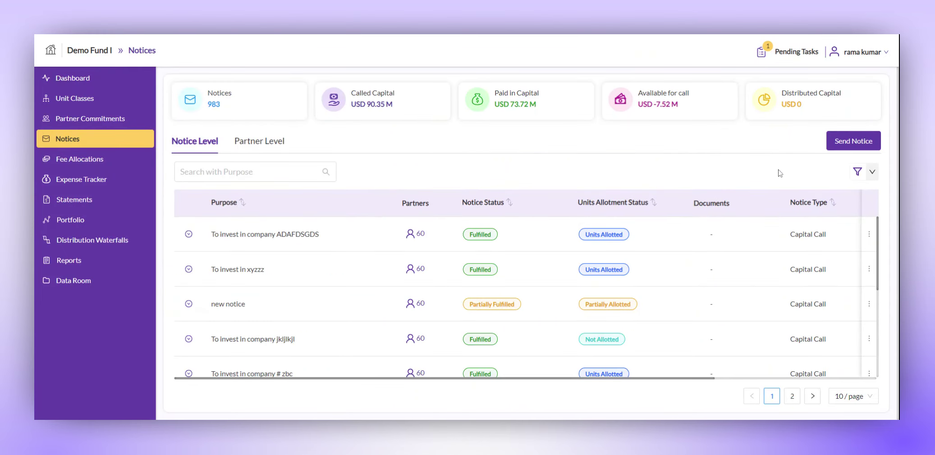
{"action": "scroll", "coordinate": [589, 279], "scroll_direction": "down", "scroll_amount": 1}
{"action": "scroll", "coordinate": [589, 279], "scroll_direction": "down", "scroll_amount": 4}
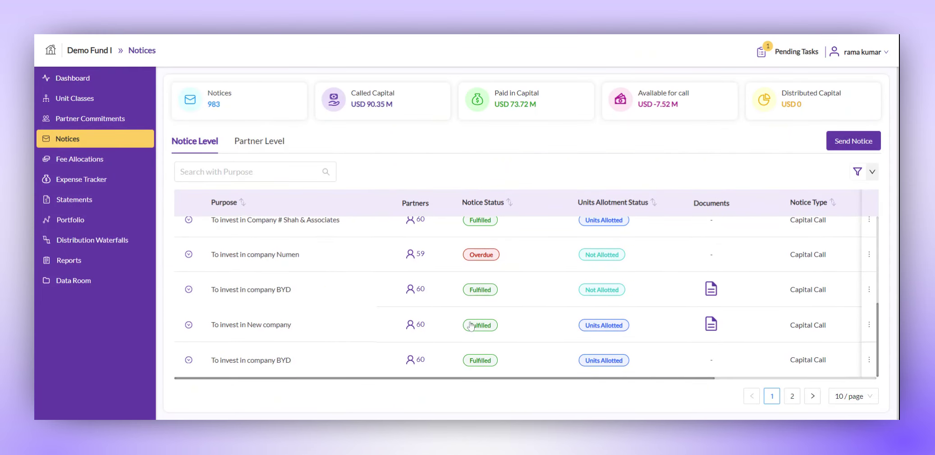
{"action": "scroll", "coordinate": [361, 338], "scroll_direction": "up", "scroll_amount": 5}
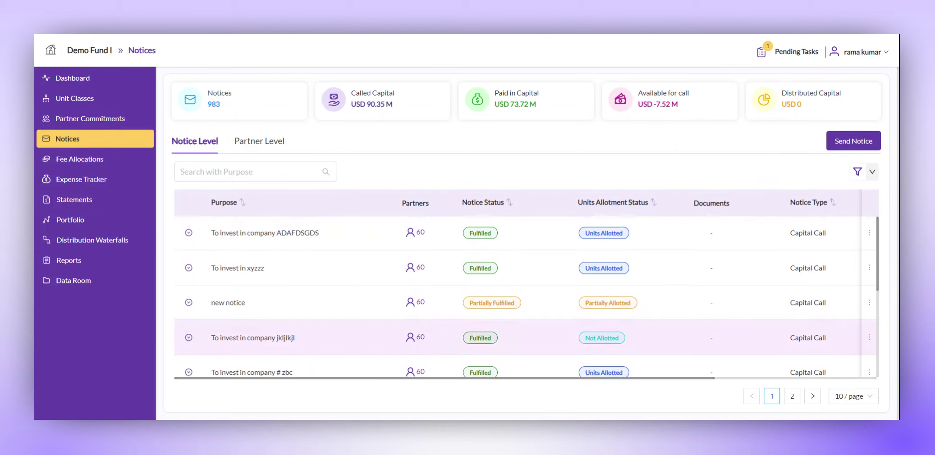
{"action": "left_click", "coordinate": [868, 234]}
{"action": "left_click", "coordinate": [820, 48]}
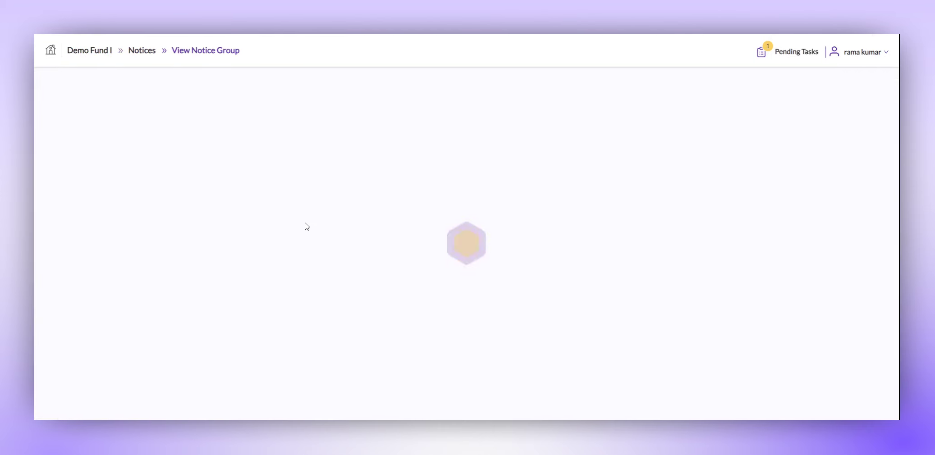
{"action": "scroll", "coordinate": [307, 228], "scroll_direction": "down", "scroll_amount": 3}
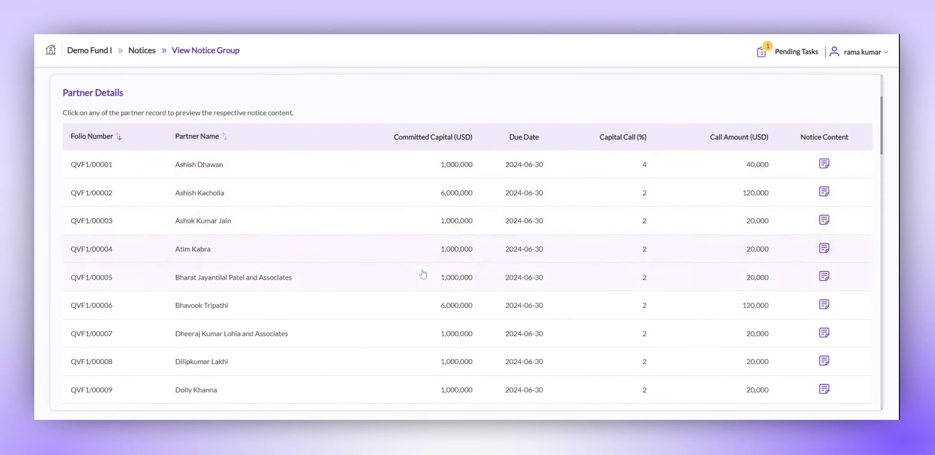
{"action": "scroll", "coordinate": [420, 268], "scroll_direction": "down", "scroll_amount": 4}
{"action": "scroll", "coordinate": [419, 263], "scroll_direction": "down", "scroll_amount": 5}
{"action": "scroll", "coordinate": [419, 263], "scroll_direction": "up", "scroll_amount": 10}
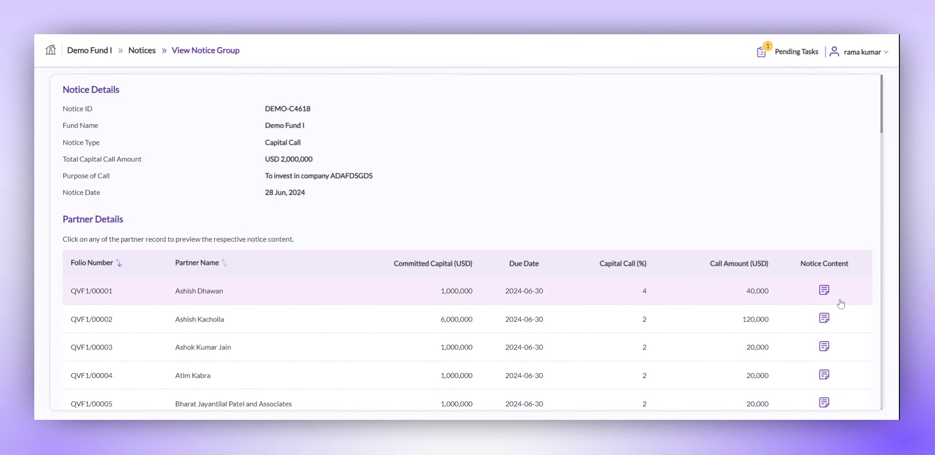
- Preview the first partner's DEMO-C4618 capital call notice content, then return to the Notices list
{"action": "left_click", "coordinate": [781, 293]}
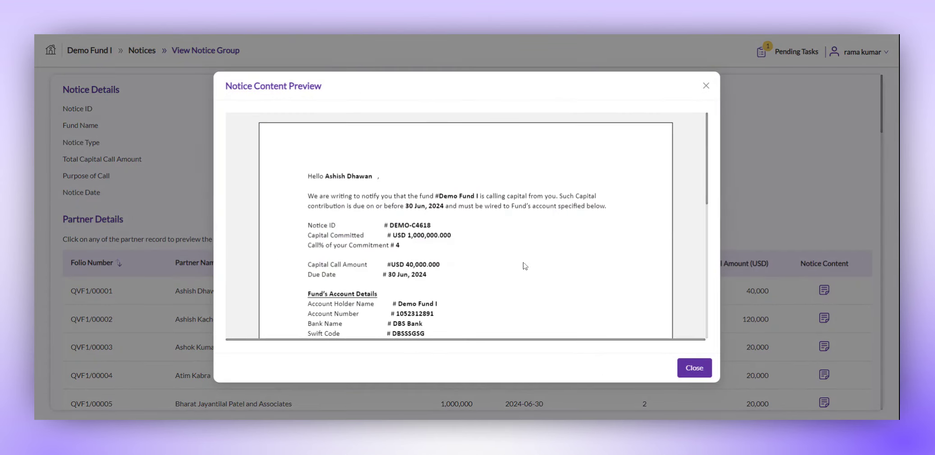
{"action": "scroll", "coordinate": [521, 266], "scroll_direction": "down", "scroll_amount": 3}
{"action": "scroll", "coordinate": [520, 265], "scroll_direction": "up", "scroll_amount": 3}
{"action": "scroll", "coordinate": [510, 253], "scroll_direction": "down", "scroll_amount": 1}
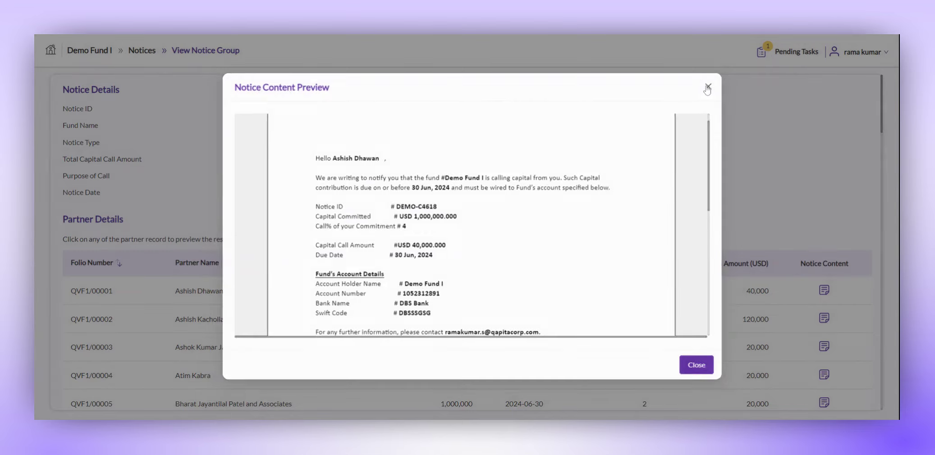
{"action": "left_click", "coordinate": [707, 89]}
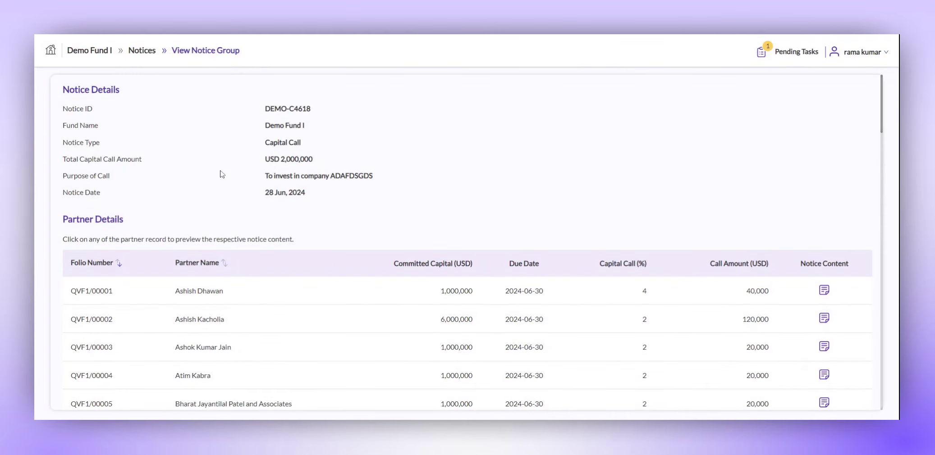
{"action": "left_click", "coordinate": [143, 51]}
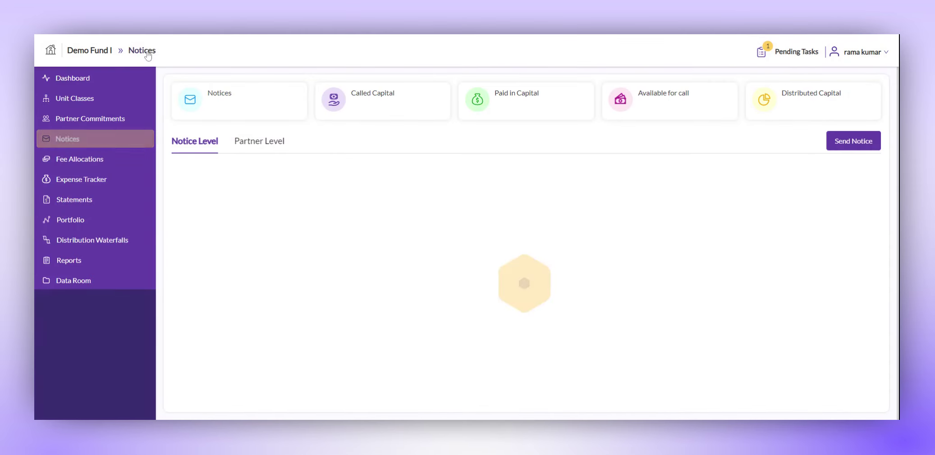
- Start a new Capital Call notice with the purpose 'To invest in company A'
{"action": "left_click", "coordinate": [864, 142]}
{"action": "left_click", "coordinate": [276, 161]}
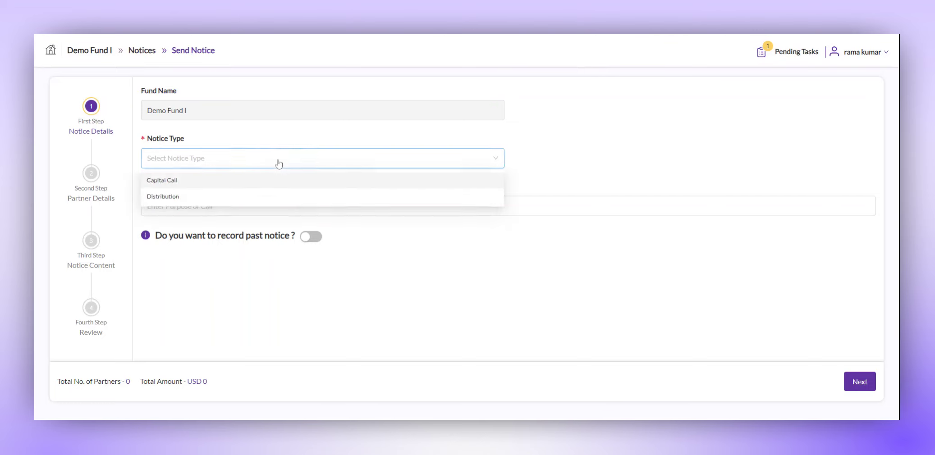
{"action": "left_click", "coordinate": [233, 180]}
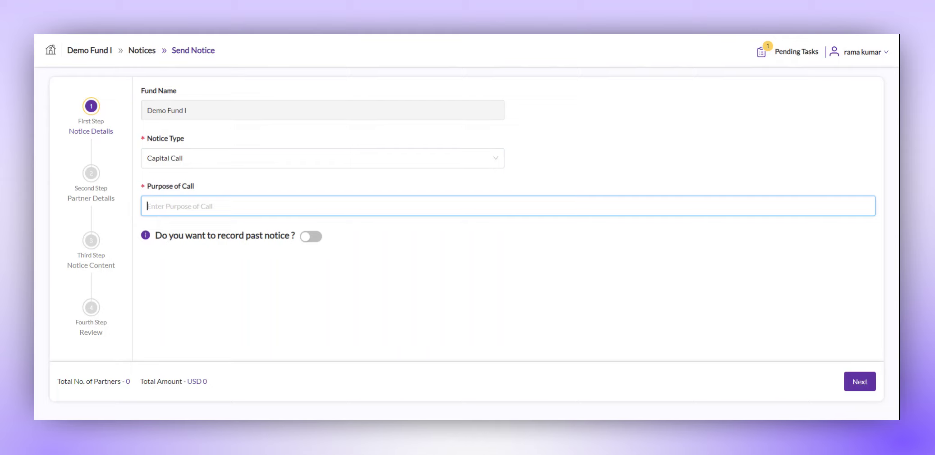
{"action": "type", "text": "To "}
{"action": "type", "text": "invest in company A"}
{"action": "left_click", "coordinate": [850, 382]}
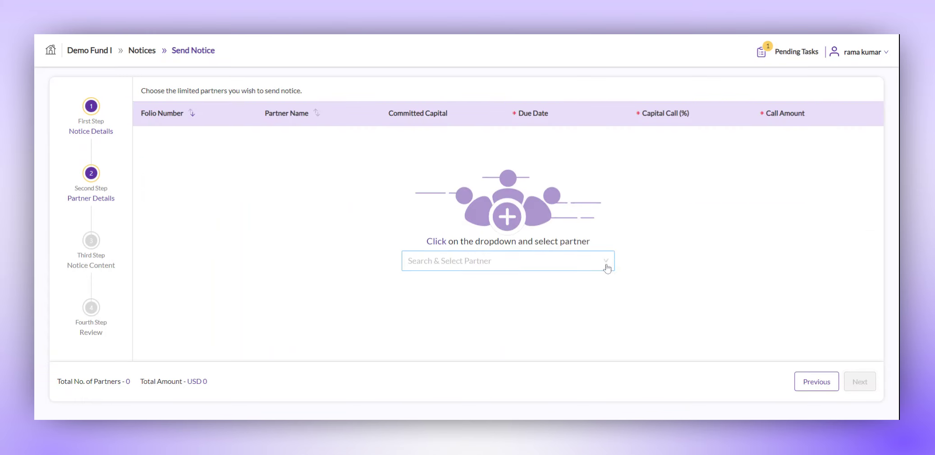
- Include all 60 partners, each due 2024-07-31 with a 10% capital call
{"action": "left_click", "coordinate": [603, 264]}
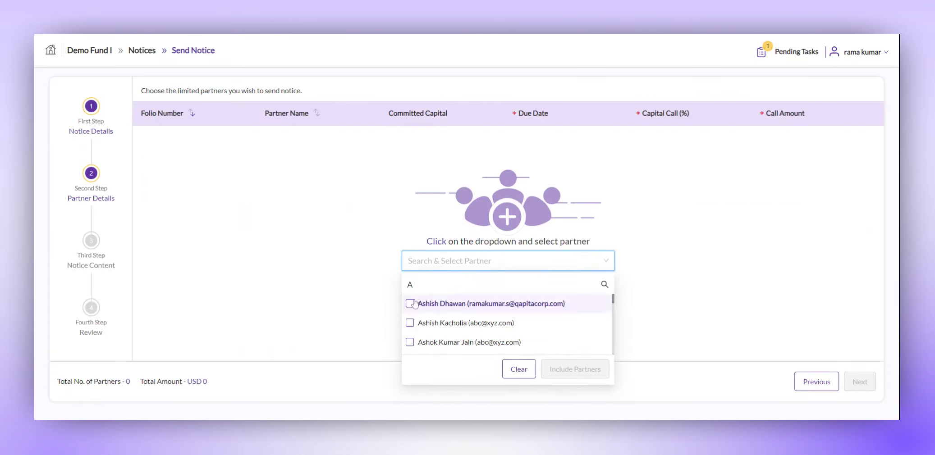
{"action": "left_click", "coordinate": [410, 303]}
{"action": "left_click", "coordinate": [568, 377]}
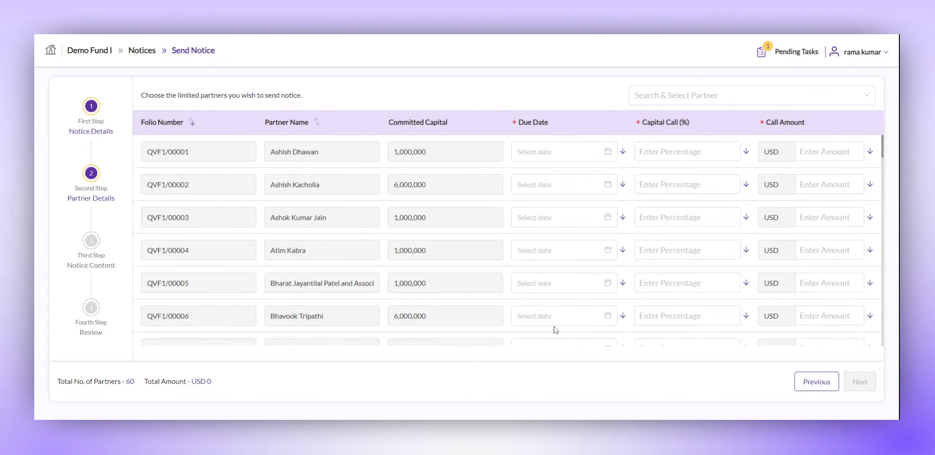
{"action": "left_click", "coordinate": [592, 156]}
{"action": "left_click", "coordinate": [580, 276]}
{"action": "left_click", "coordinate": [623, 151]}
{"action": "left_click", "coordinate": [676, 152]}
{"action": "type", "text": "1"}
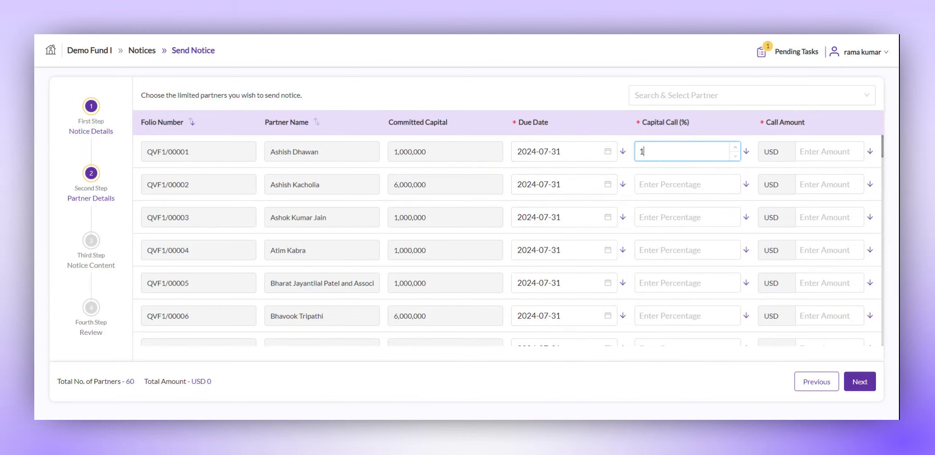
{"action": "type", "text": "0"}
{"action": "key", "text": "Tab"}
{"action": "left_click", "coordinate": [745, 151]}
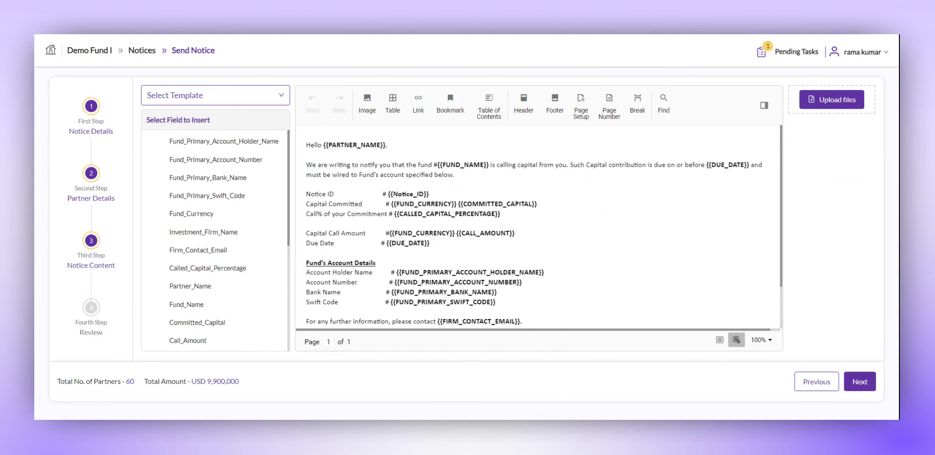
- Scroll through the capital call notice's content template
{"action": "scroll", "coordinate": [538, 225], "scroll_direction": "down", "scroll_amount": 1}
{"action": "scroll", "coordinate": [538, 225], "scroll_direction": "down", "scroll_amount": 2}
{"action": "scroll", "coordinate": [538, 225], "scroll_direction": "up", "scroll_amount": 2}
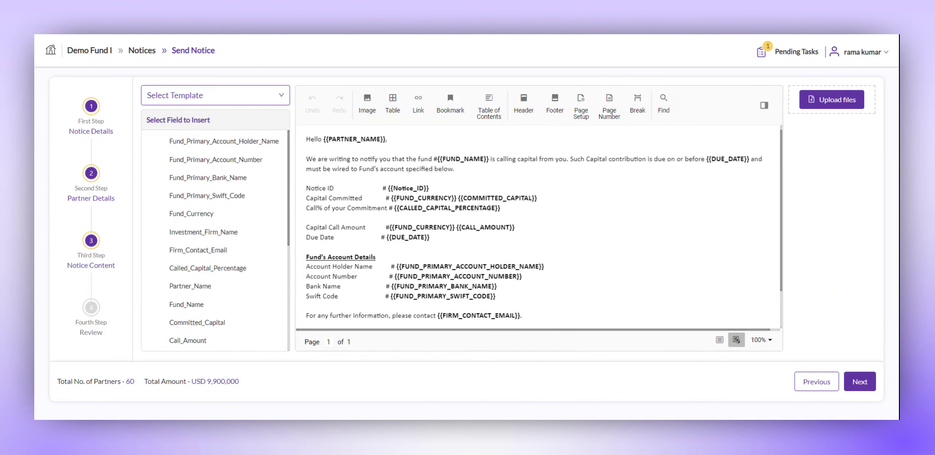
{"action": "scroll", "coordinate": [538, 225], "scroll_direction": "up", "scroll_amount": 1}
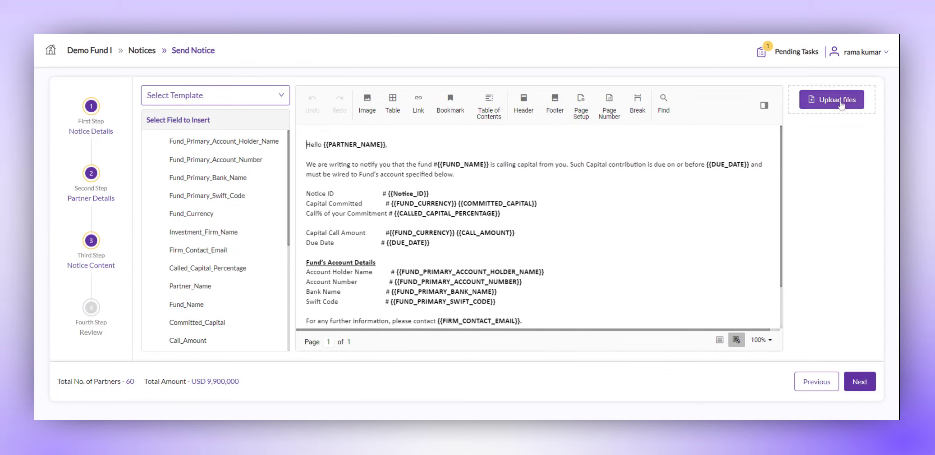
- Advance to Review and check each partner's committed capital, 10% call and 2024-07-31 amount due
{"action": "left_click", "coordinate": [860, 382]}
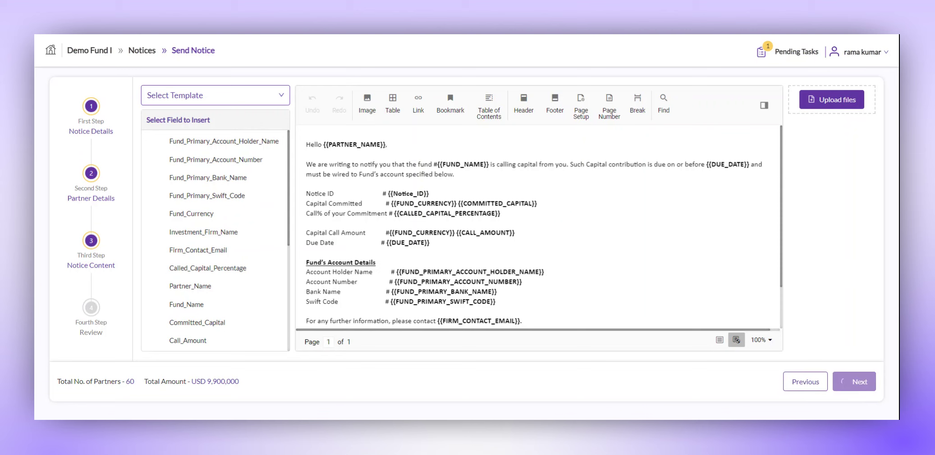
{"action": "scroll", "coordinate": [597, 271], "scroll_direction": "down", "scroll_amount": 3}
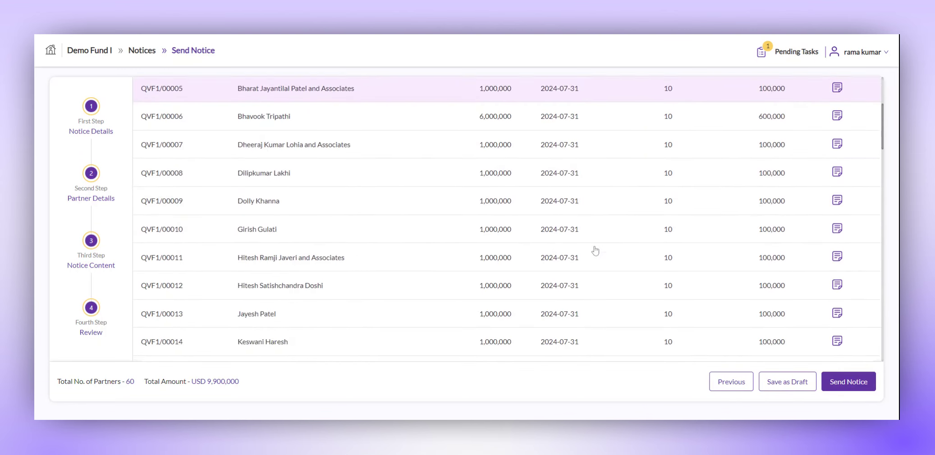
{"action": "scroll", "coordinate": [595, 250], "scroll_direction": "down", "scroll_amount": 2}
{"action": "scroll", "coordinate": [595, 250], "scroll_direction": "down", "scroll_amount": 1}
{"action": "scroll", "coordinate": [595, 252], "scroll_direction": "up", "scroll_amount": 6}
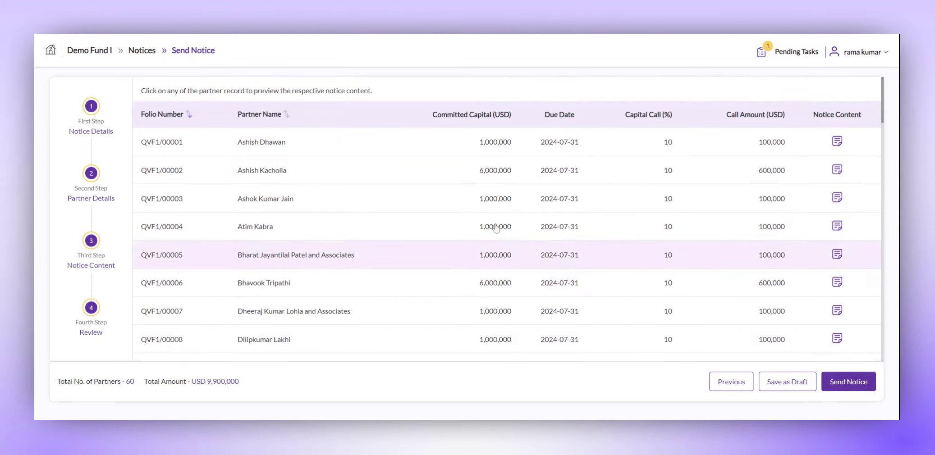
- Return to the Notices list, view the new notice's actions menu, then open Fee Allocations
{"action": "left_click", "coordinate": [142, 53]}
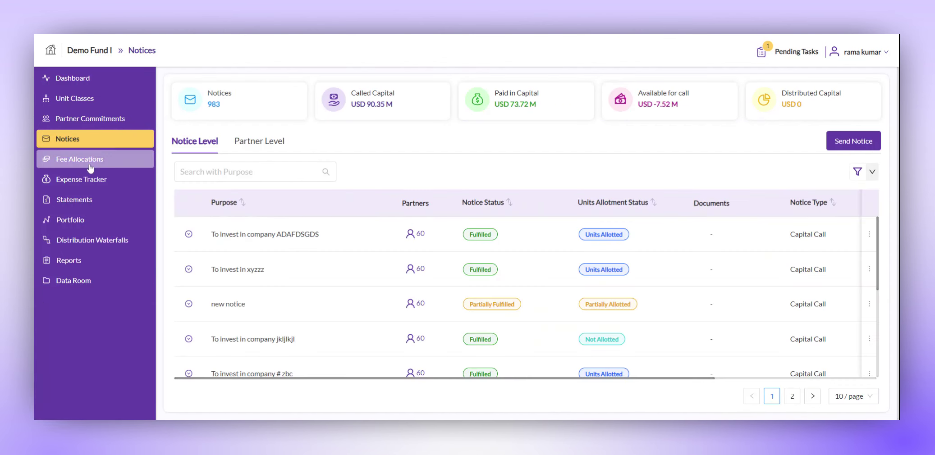
{"action": "left_click", "coordinate": [868, 303]}
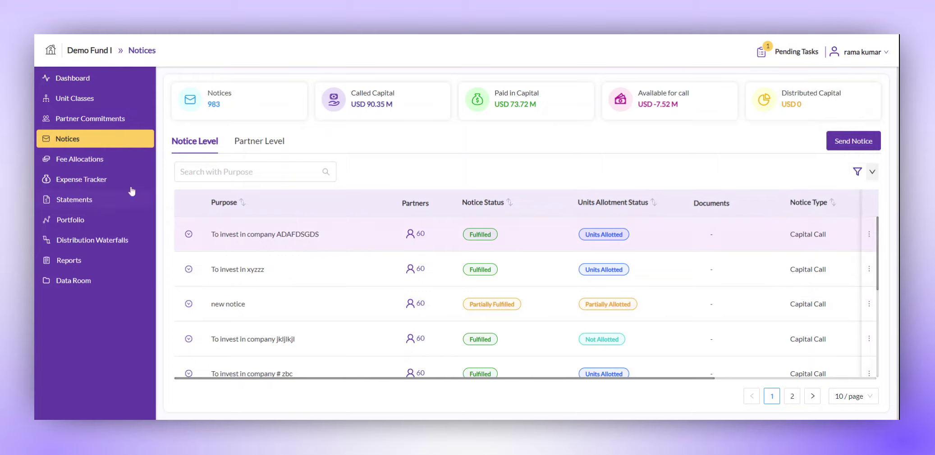
{"action": "left_click", "coordinate": [97, 159]}
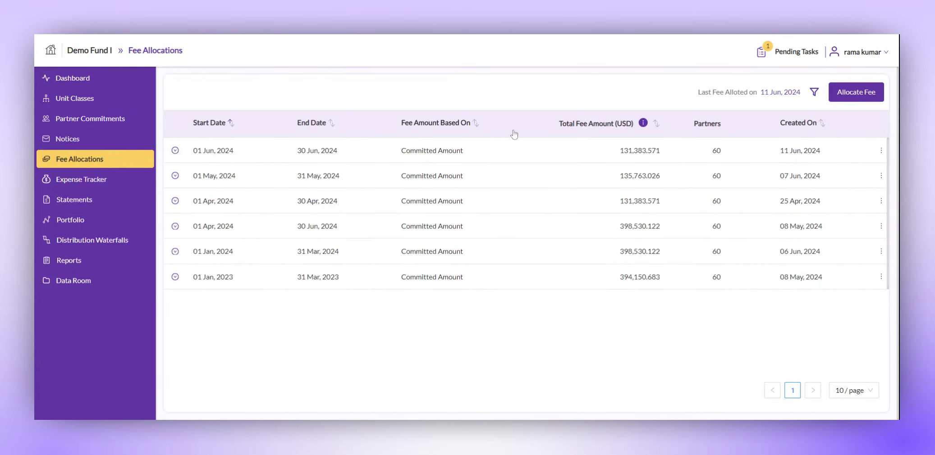
- Start a new management fee allocation for 1–31 July 2024 based on Committed Amount
{"action": "left_click", "coordinate": [859, 97]}
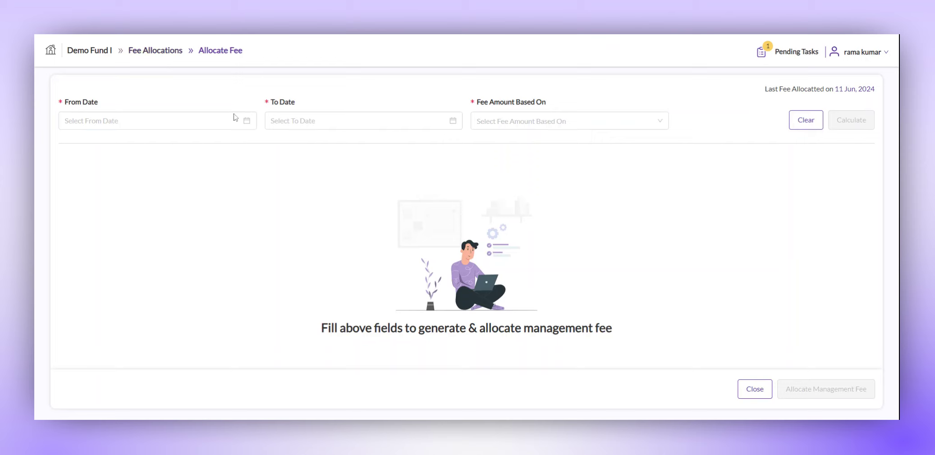
{"action": "left_click", "coordinate": [234, 118]}
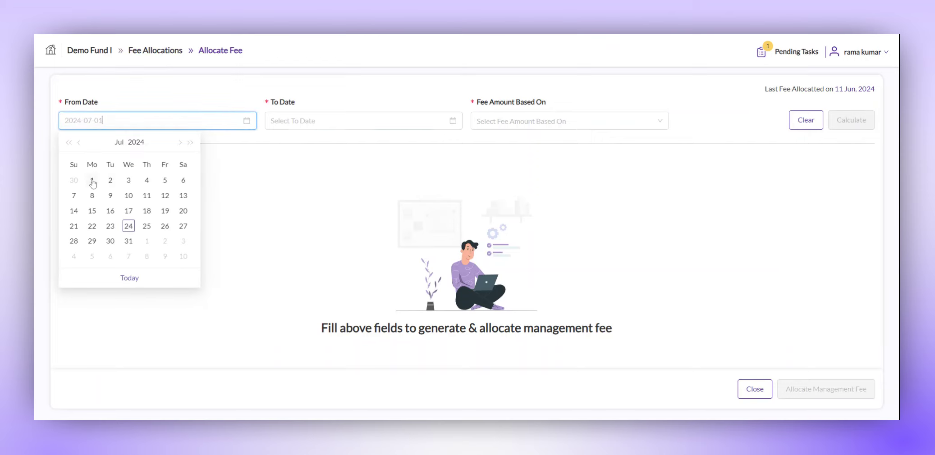
{"action": "left_click", "coordinate": [92, 181]}
{"action": "left_click", "coordinate": [325, 120]}
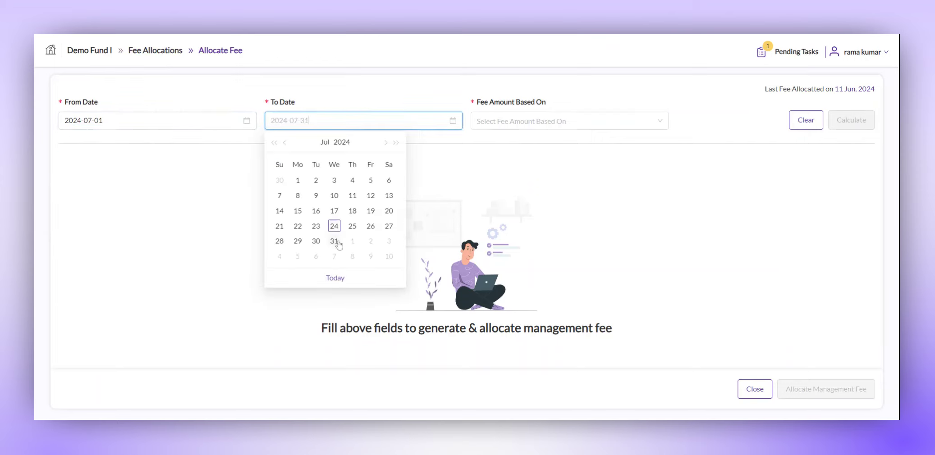
{"action": "left_click", "coordinate": [338, 243]}
{"action": "left_click", "coordinate": [523, 123]}
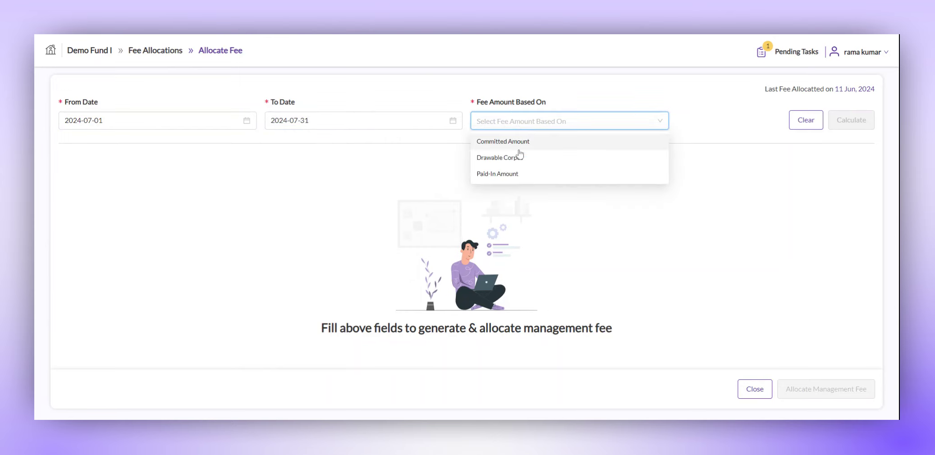
{"action": "left_click", "coordinate": [517, 143]}
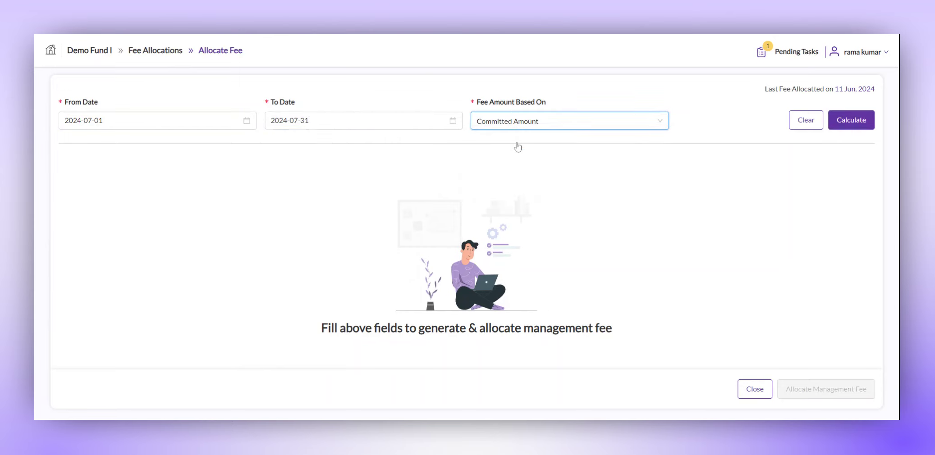
- Calculate the July 2024 fee and review each partner's fee, tax and total
{"action": "left_click", "coordinate": [867, 116]}
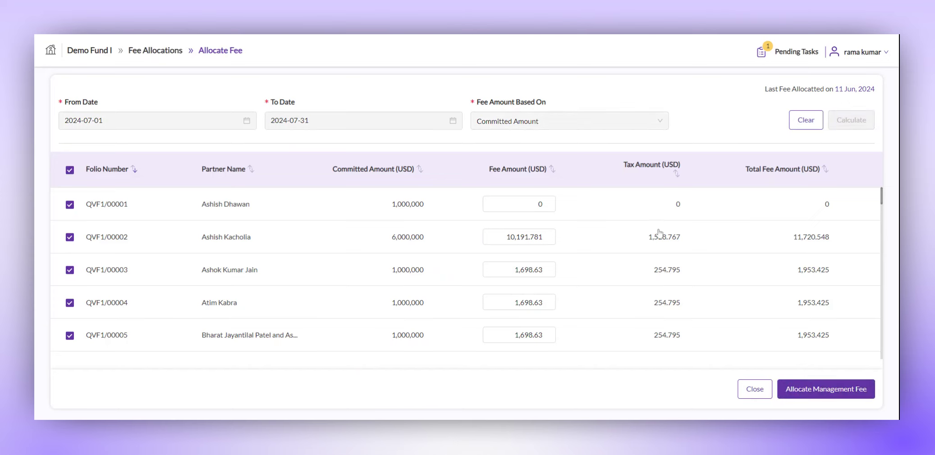
{"action": "scroll", "coordinate": [656, 300], "scroll_direction": "down", "scroll_amount": 1}
{"action": "scroll", "coordinate": [656, 300], "scroll_direction": "down", "scroll_amount": 2}
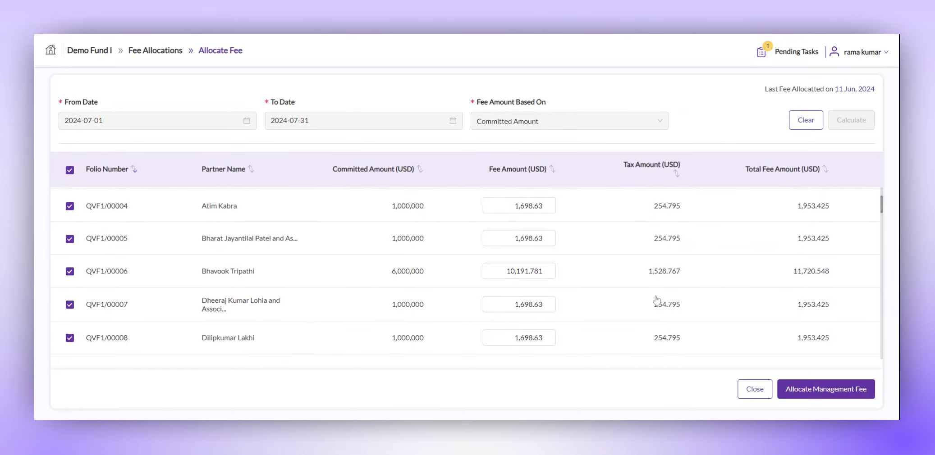
{"action": "scroll", "coordinate": [656, 300], "scroll_direction": "up", "scroll_amount": 3}
{"action": "mouse_move", "coordinate": [518, 236]}
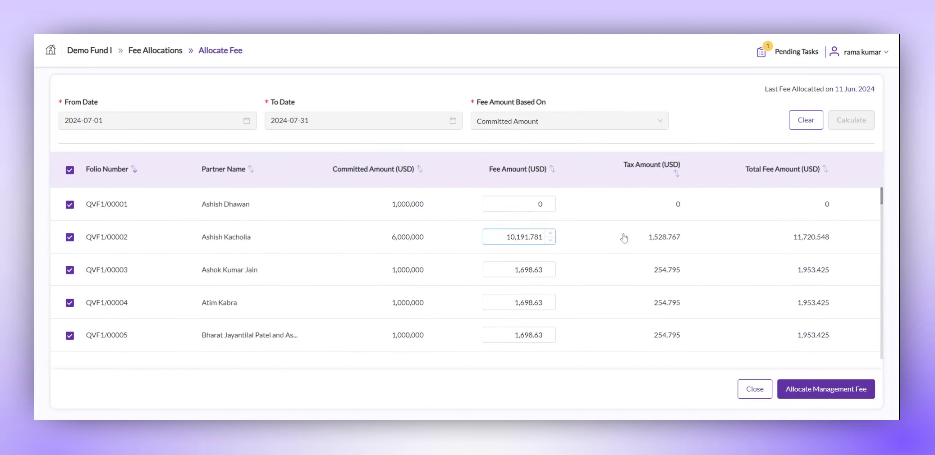
- Go back to the Fee Allocations list, then open the fund's Expense Tracker
{"action": "left_click", "coordinate": [175, 56]}
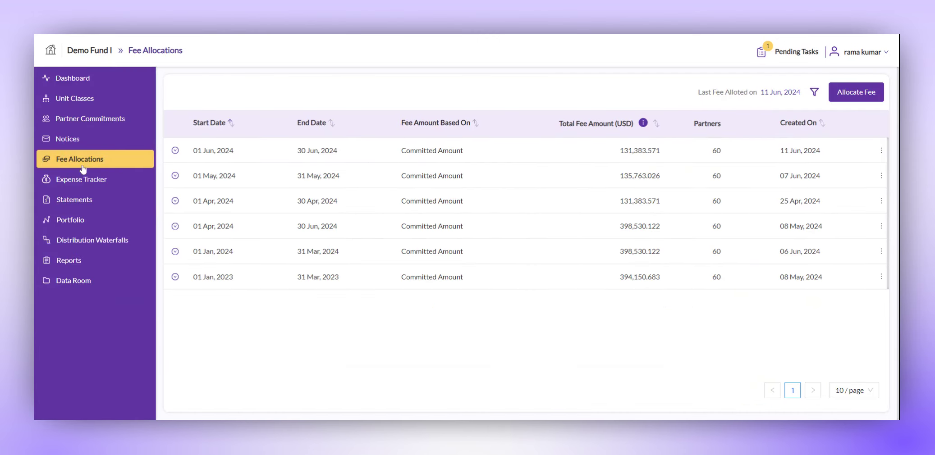
{"action": "left_click", "coordinate": [104, 176]}
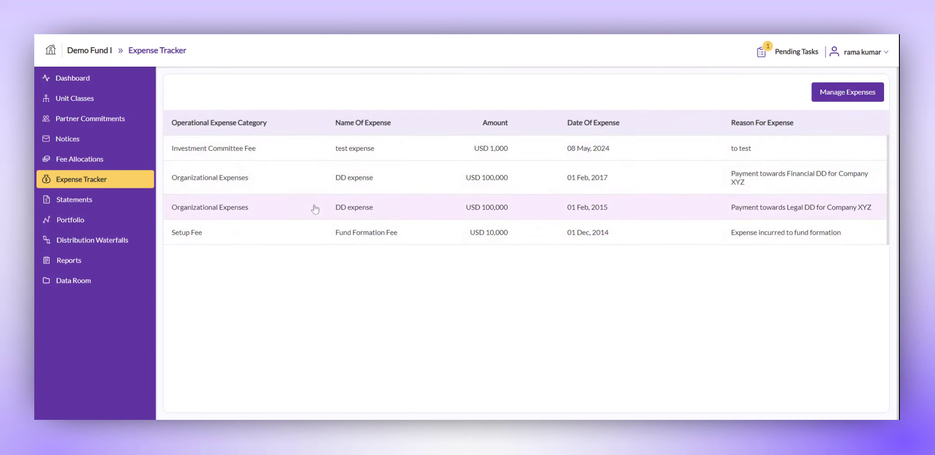
- Generate all partners' NAV statements as of 2024-07-01 with a 10,000,000 unrealized gain
{"action": "left_click", "coordinate": [126, 203]}
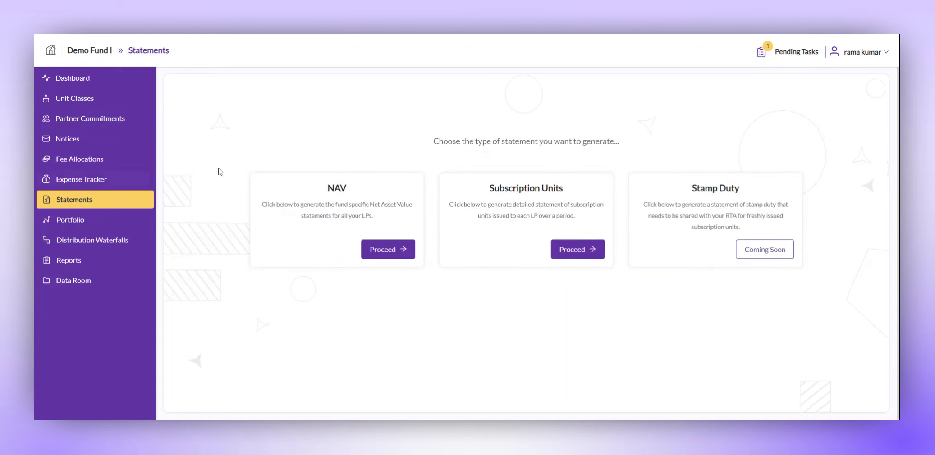
{"action": "left_click", "coordinate": [399, 250]}
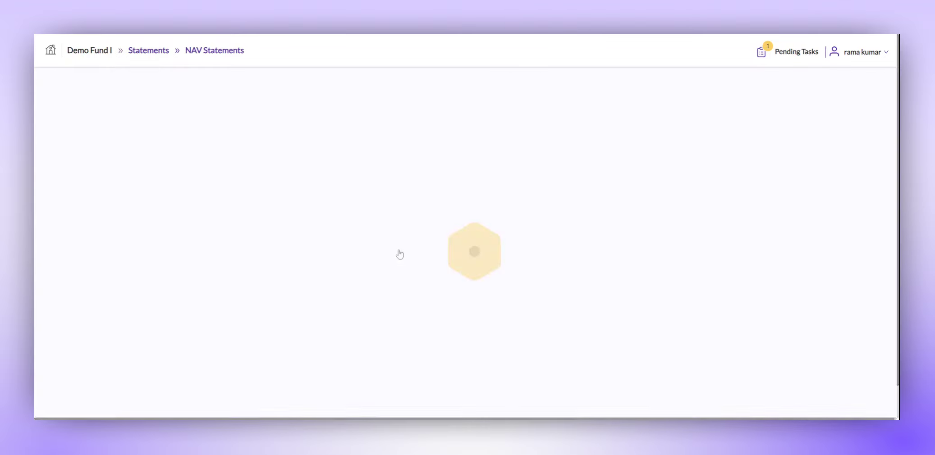
{"action": "left_click", "coordinate": [321, 116]}
{"action": "left_click", "coordinate": [304, 173]}
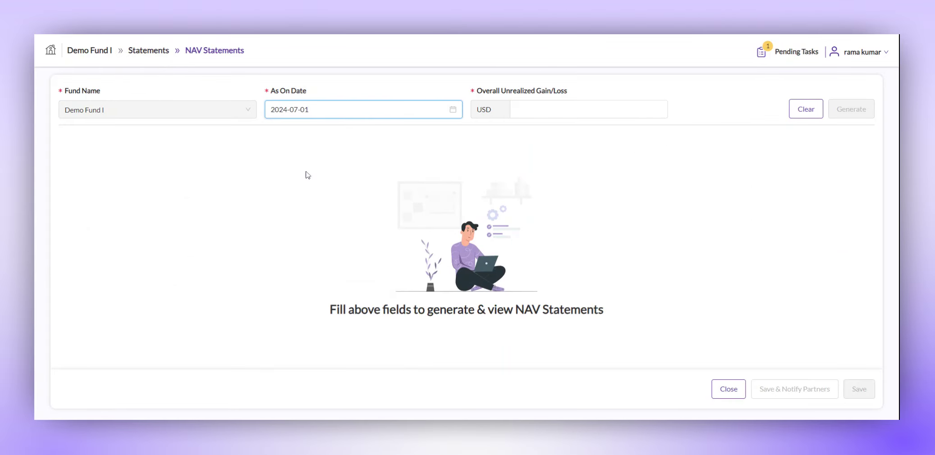
{"action": "key", "text": "Tab"}
{"action": "type", "text": "10,000,"}
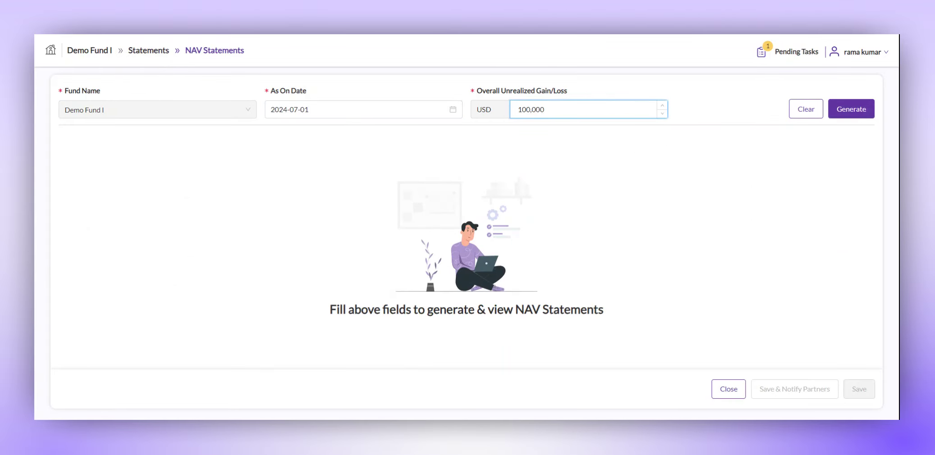
{"action": "type", "text": "00"}
{"action": "left_click", "coordinate": [851, 110]}
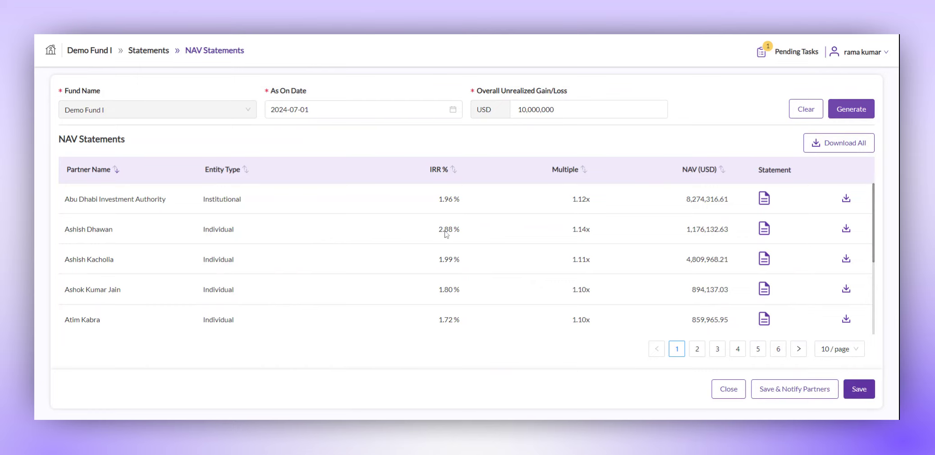
{"action": "left_click", "coordinate": [763, 230]}
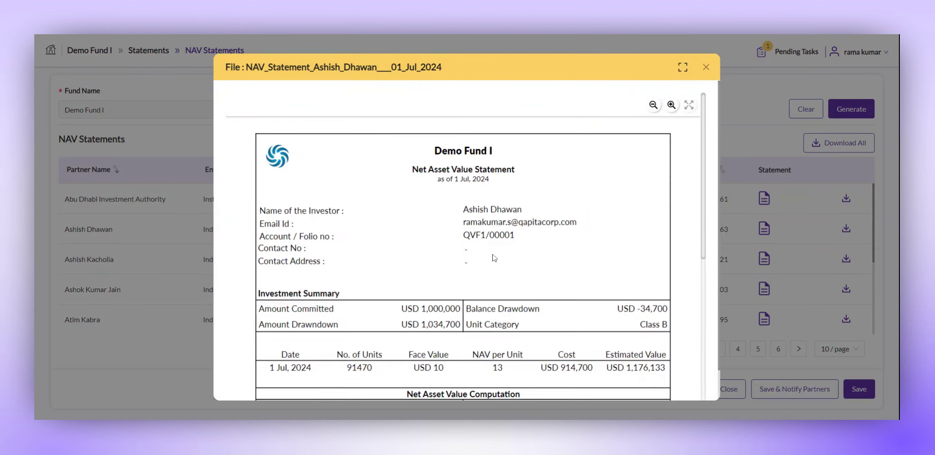
{"action": "scroll", "coordinate": [494, 257], "scroll_direction": "down", "scroll_amount": 3}
{"action": "scroll", "coordinate": [494, 257], "scroll_direction": "down", "scroll_amount": 2}
{"action": "scroll", "coordinate": [494, 257], "scroll_direction": "down", "scroll_amount": 1}
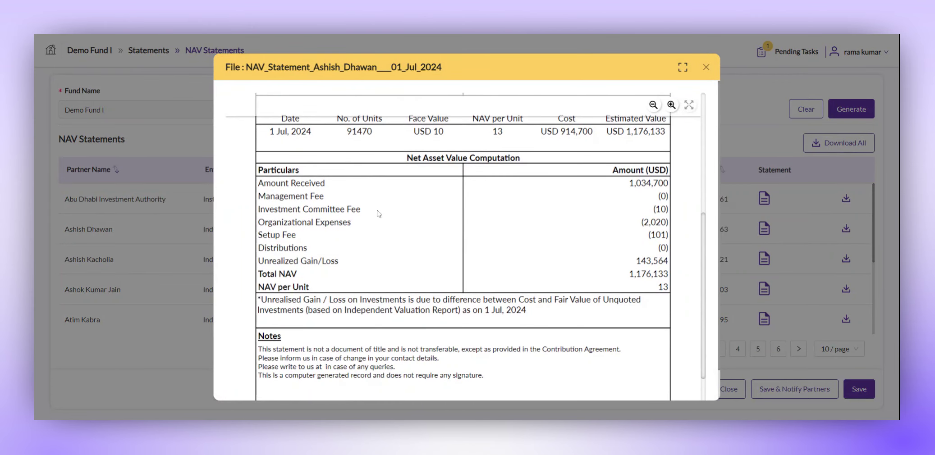
{"action": "double_click", "coordinate": [655, 222]}
{"action": "scroll", "coordinate": [547, 212], "scroll_direction": "up", "scroll_amount": 5}
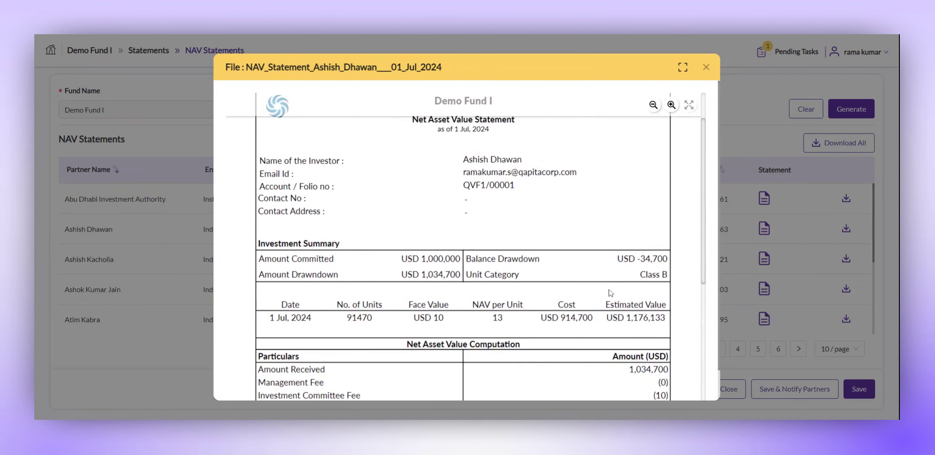
{"action": "scroll", "coordinate": [667, 257], "scroll_direction": "down", "scroll_amount": 3}
{"action": "left_click", "coordinate": [707, 68]}
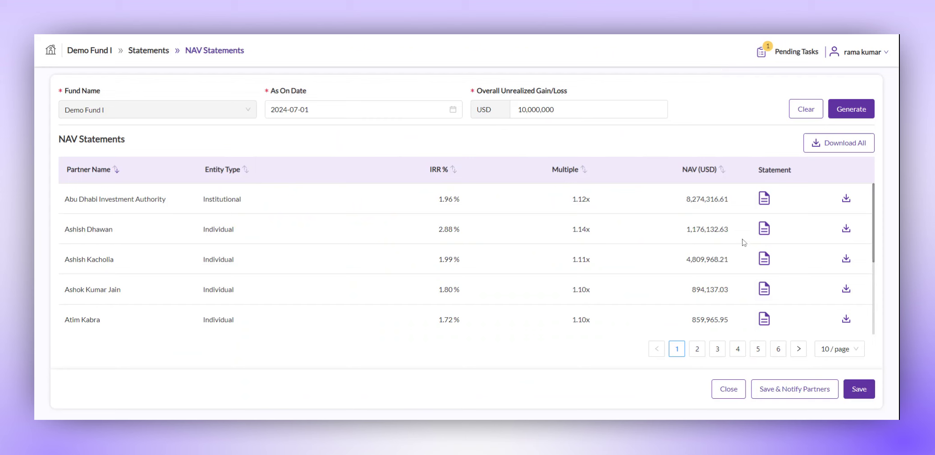
{"action": "left_click", "coordinate": [764, 290]}
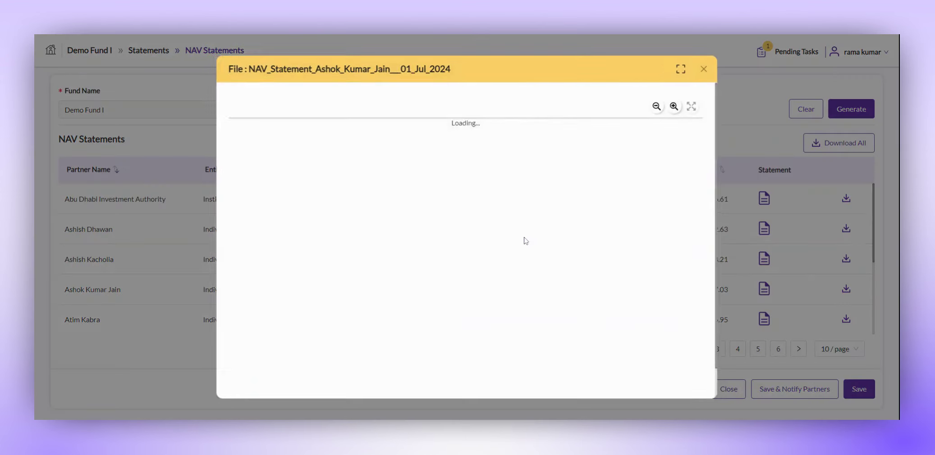
{"action": "scroll", "coordinate": [476, 269], "scroll_direction": "down", "scroll_amount": 3}
{"action": "scroll", "coordinate": [477, 269], "scroll_direction": "down", "scroll_amount": 1}
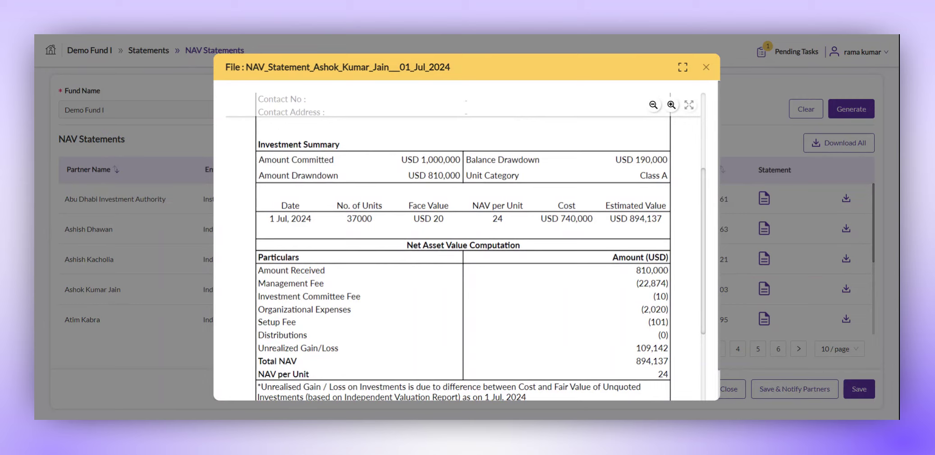
{"action": "double_click", "coordinate": [652, 284]}
{"action": "left_click", "coordinate": [707, 67]}
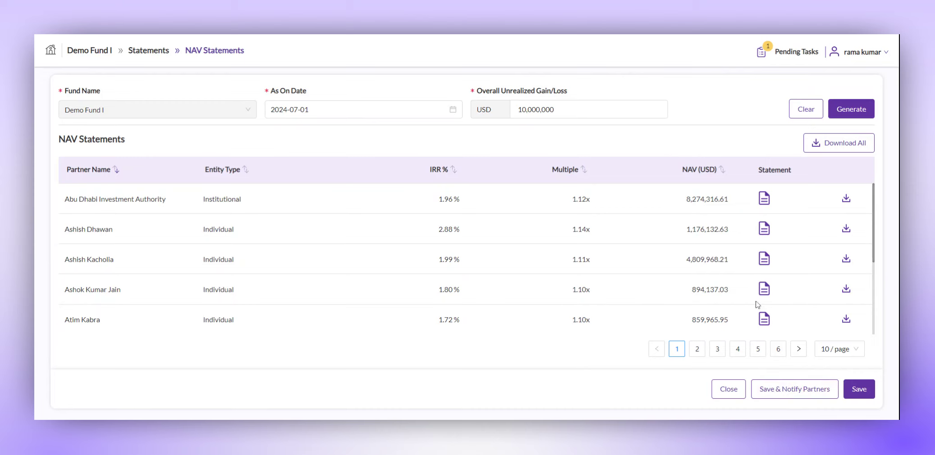
- Return from the NAV statements to the Demo Fund I dashboard and open its Data Room
{"action": "left_click", "coordinate": [109, 51]}
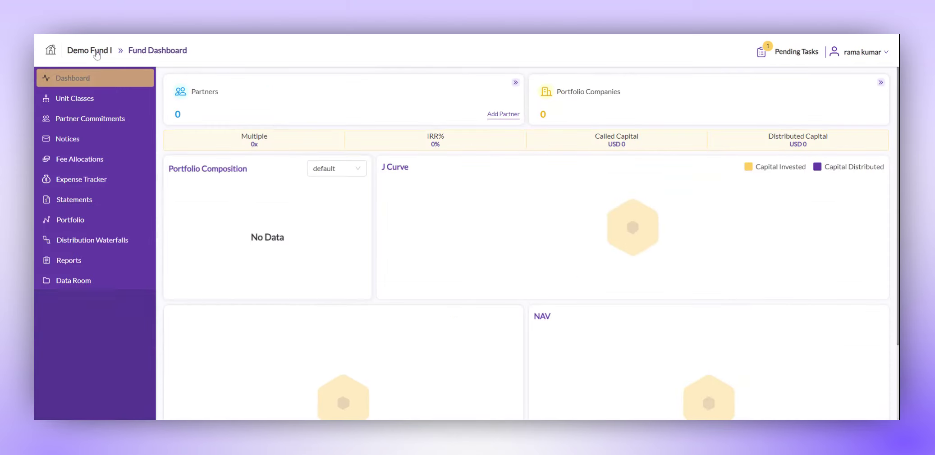
{"action": "left_click", "coordinate": [89, 283]}
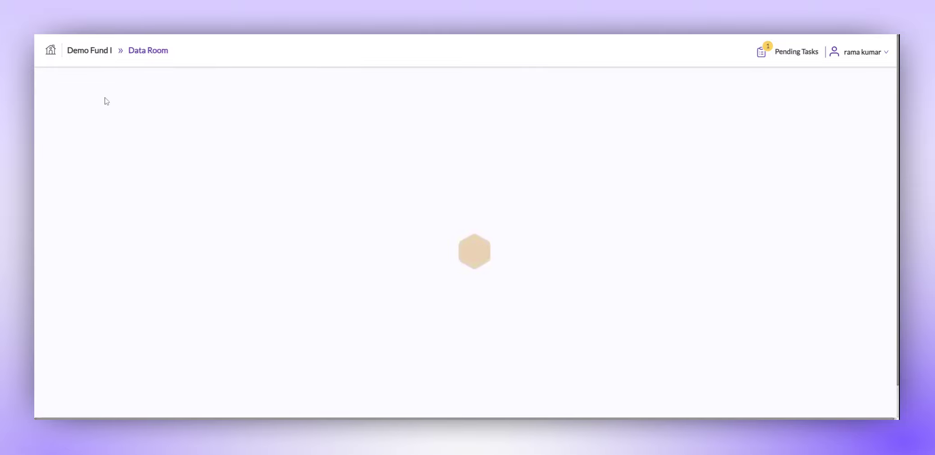
- Log out and sign in to the LP portal with the investor's e-mail address
{"action": "left_click", "coordinate": [52, 53]}
{"action": "left_click", "coordinate": [834, 81]}
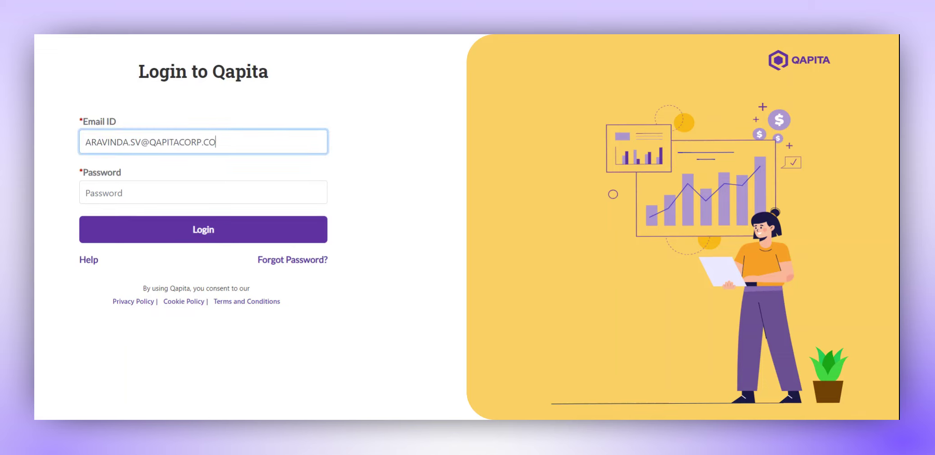
{"action": "key", "text": "Return"}
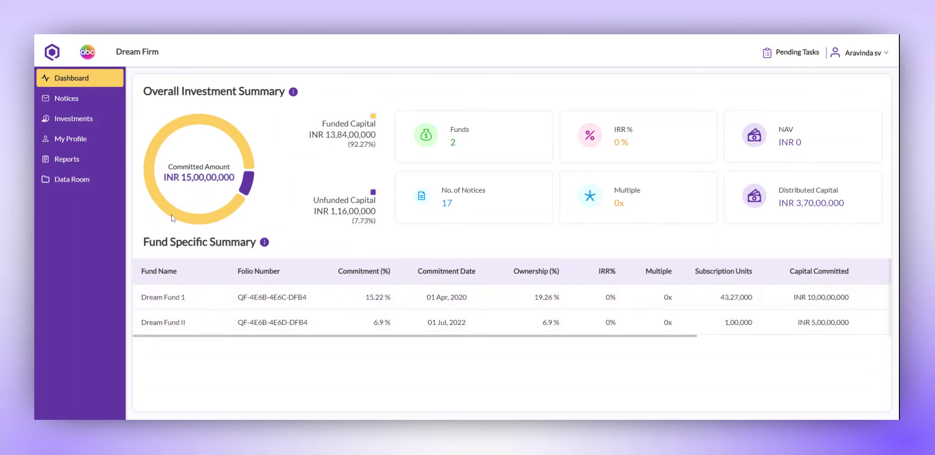
- Open the investor's Notices page in the LP portal
{"action": "left_click", "coordinate": [63, 99]}
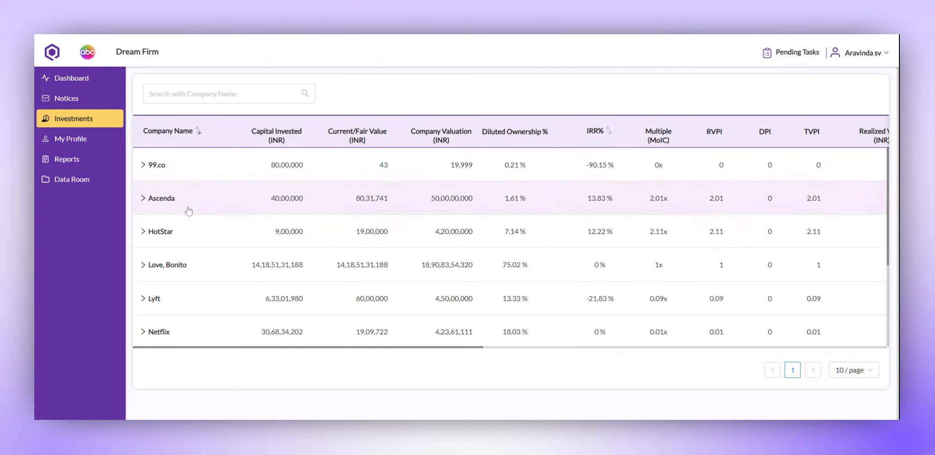
- View the investor's profile and empty data room, then return to the Home list of firms
{"action": "left_click", "coordinate": [76, 141]}
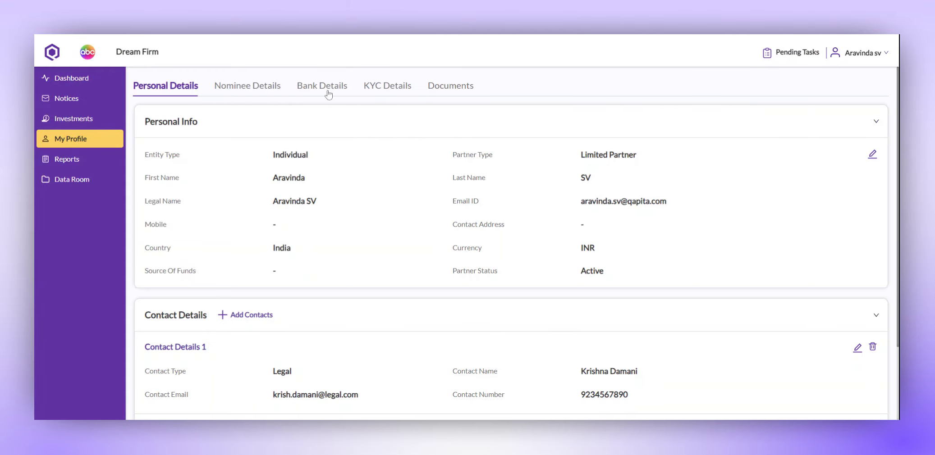
{"action": "left_click", "coordinate": [70, 185]}
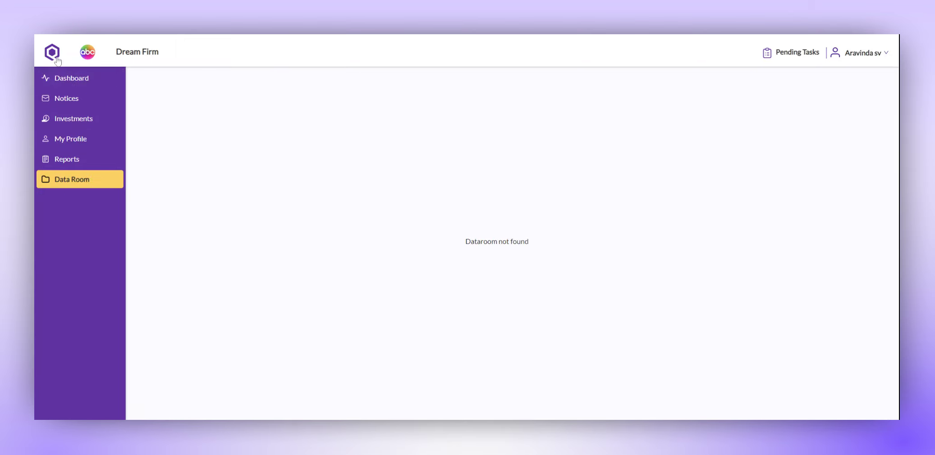
{"action": "left_click", "coordinate": [57, 61]}
{"action": "mouse_move", "coordinate": [860, 52]}
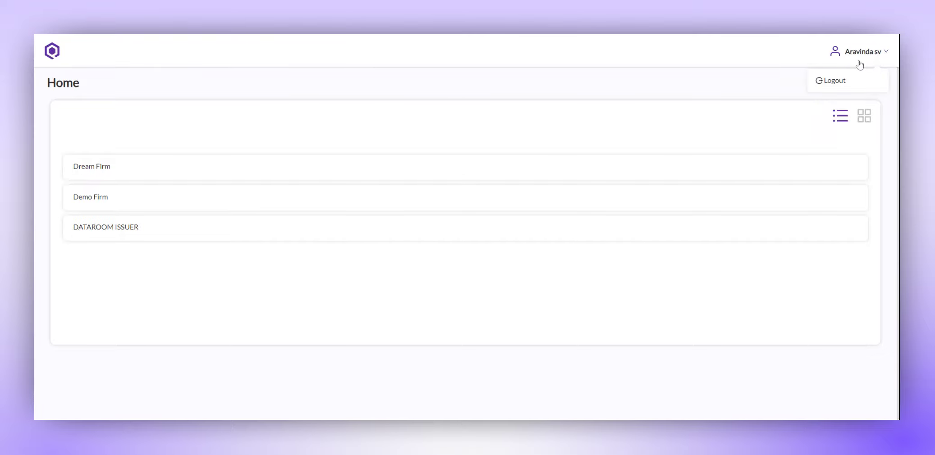